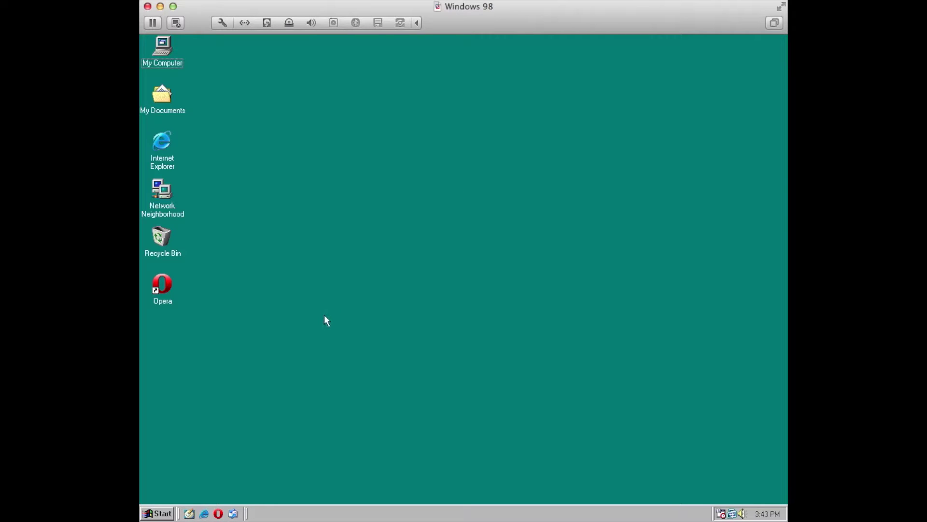
Check which network adapter mode the virtual machine is using.
left_click(245, 23)
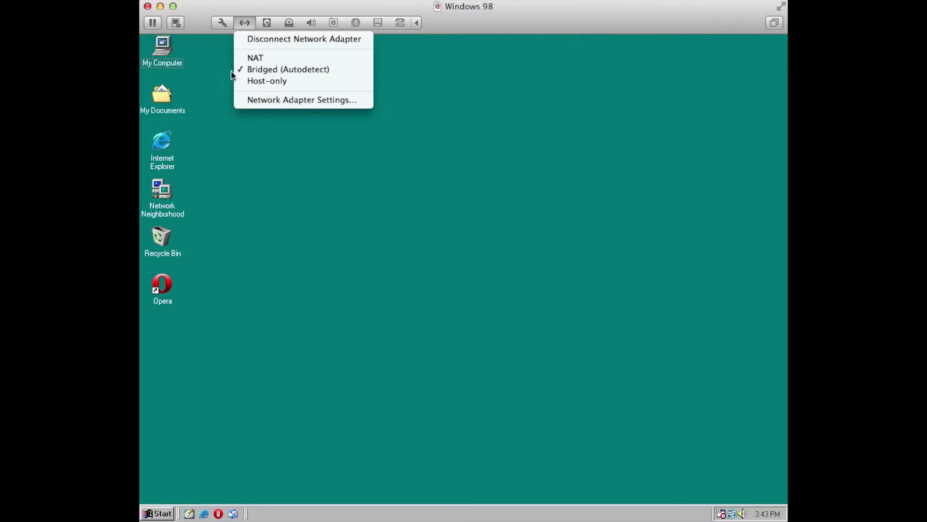
left_click(246, 21)
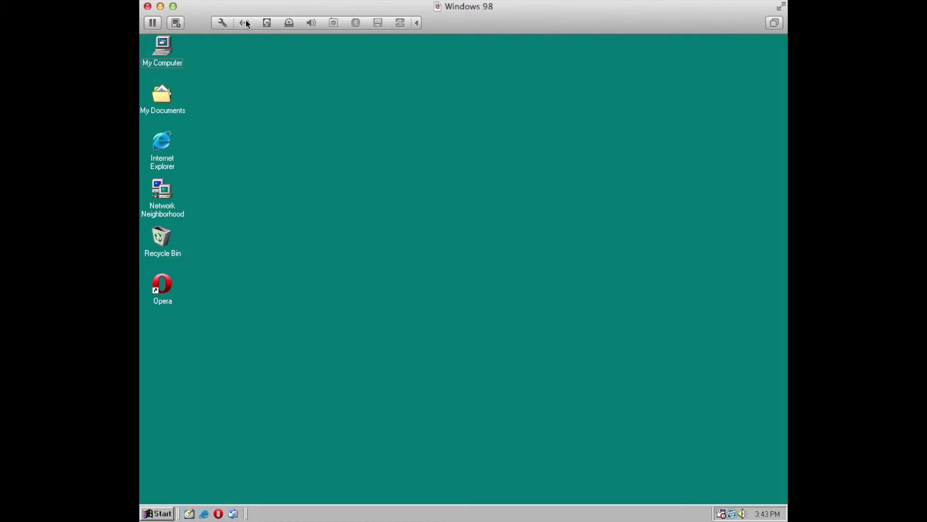
Launch Opera and go to dosdude1.com/files/lanrover/.
left_click(232, 512)
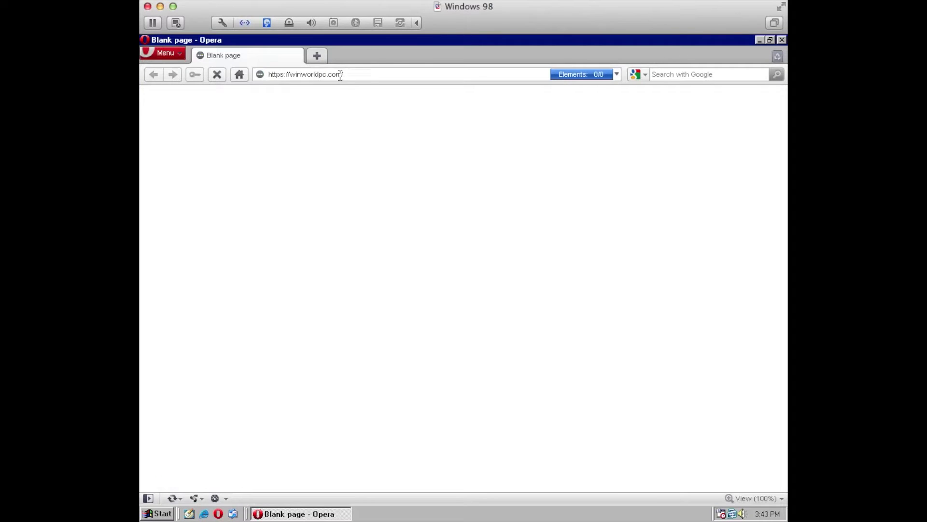
left_click(341, 78)
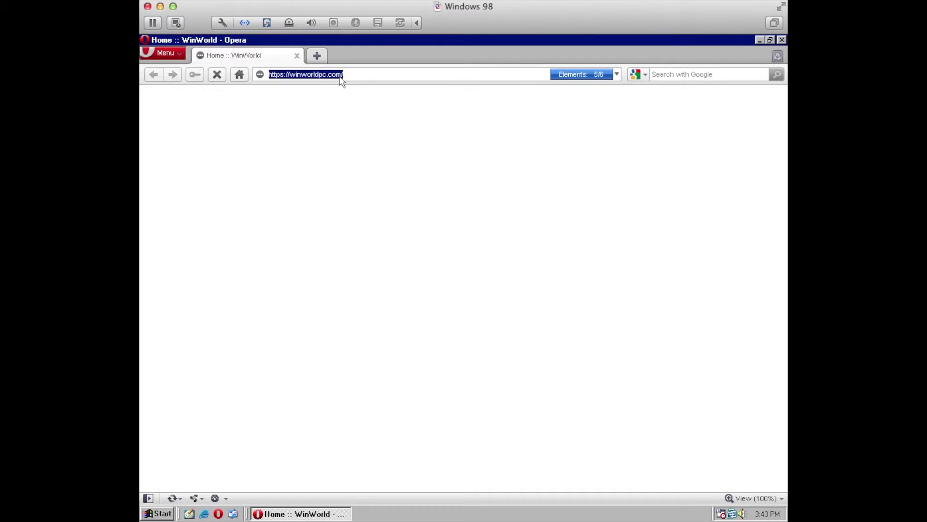
type("dosd")
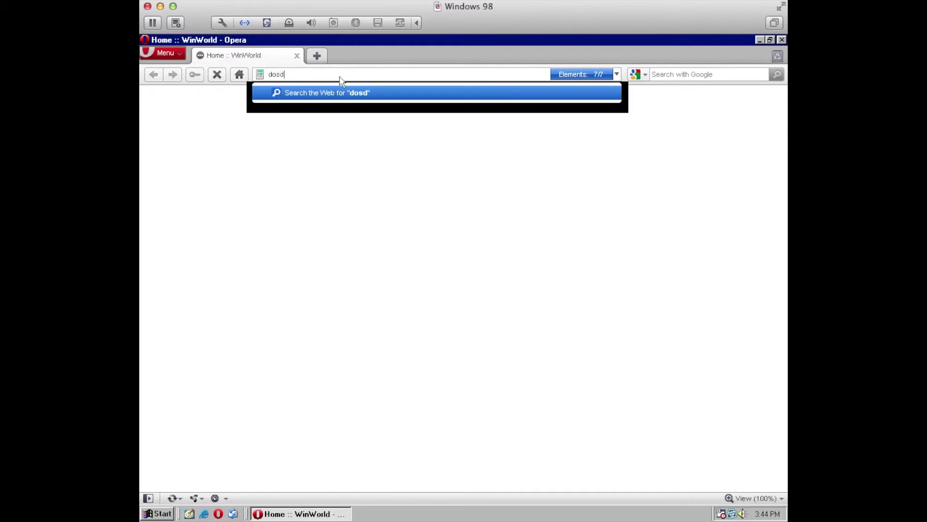
type("ude1.com/")
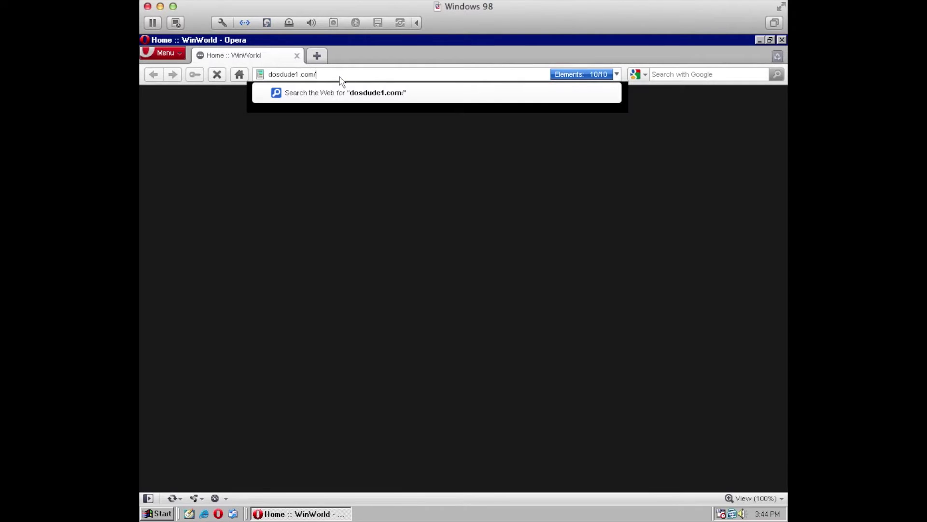
key("BackSpace")
key("BackSpace")
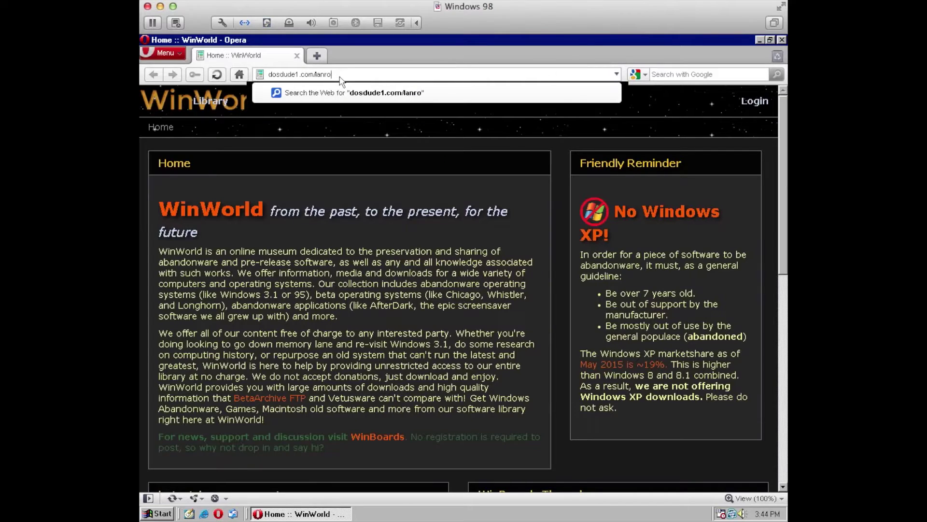
type("es/lanrover/")
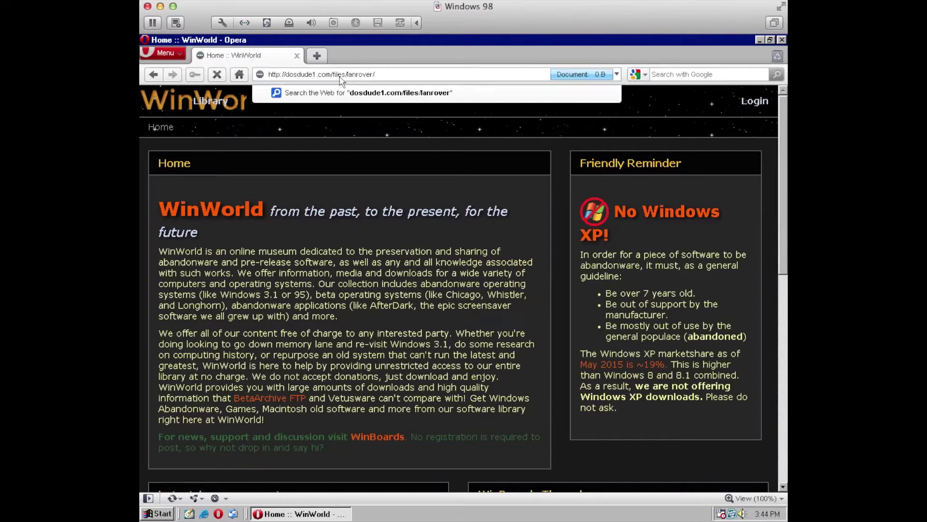
key("Return")
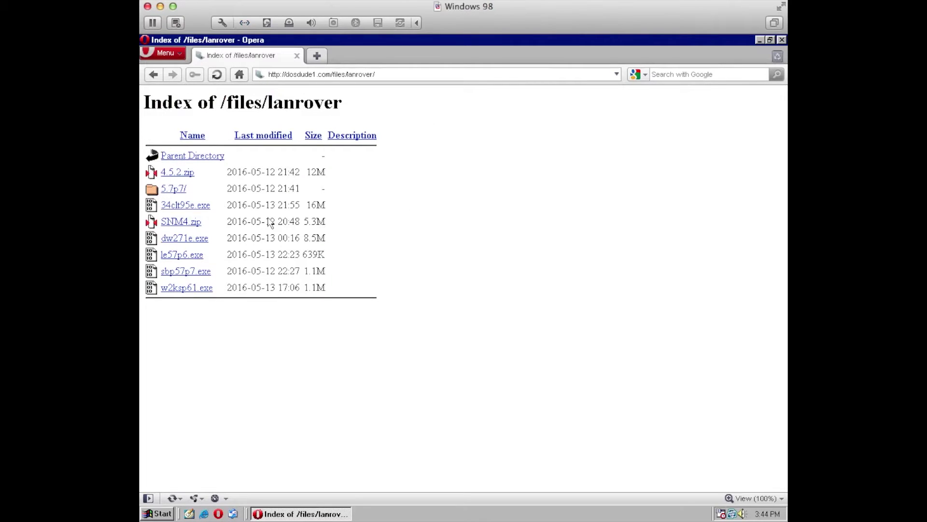
Download SNM4.zip from the lanrover index and save it in My Documents.
left_click(174, 225)
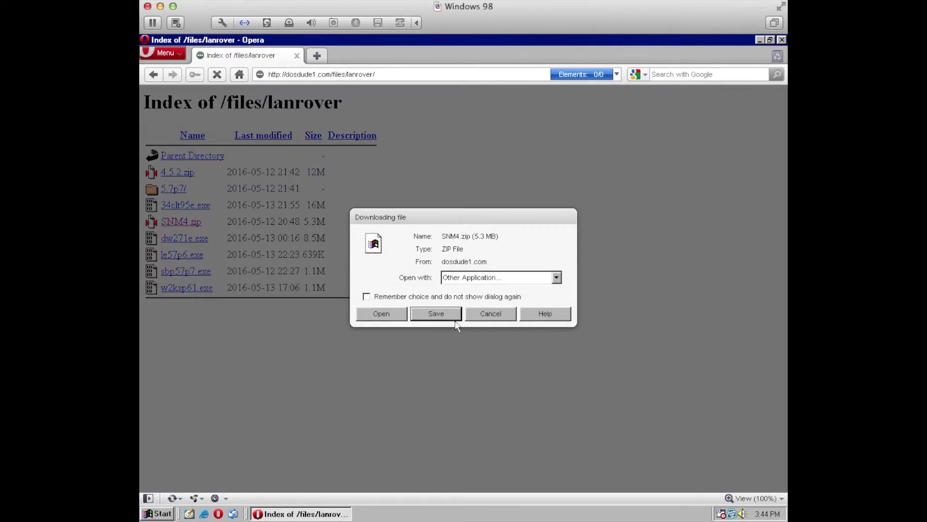
left_click(433, 314)
left_click(377, 183)
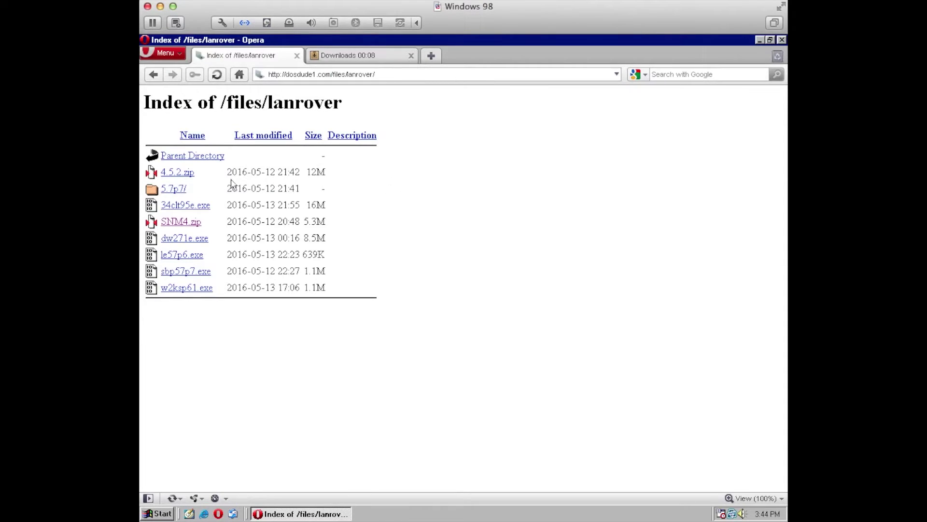
left_click_drag(376, 75, 347, 74)
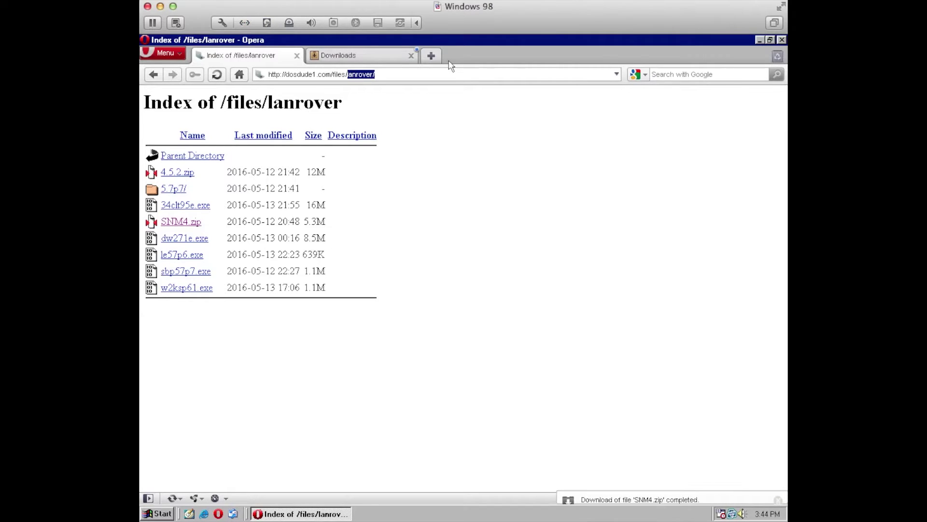
left_click(401, 285)
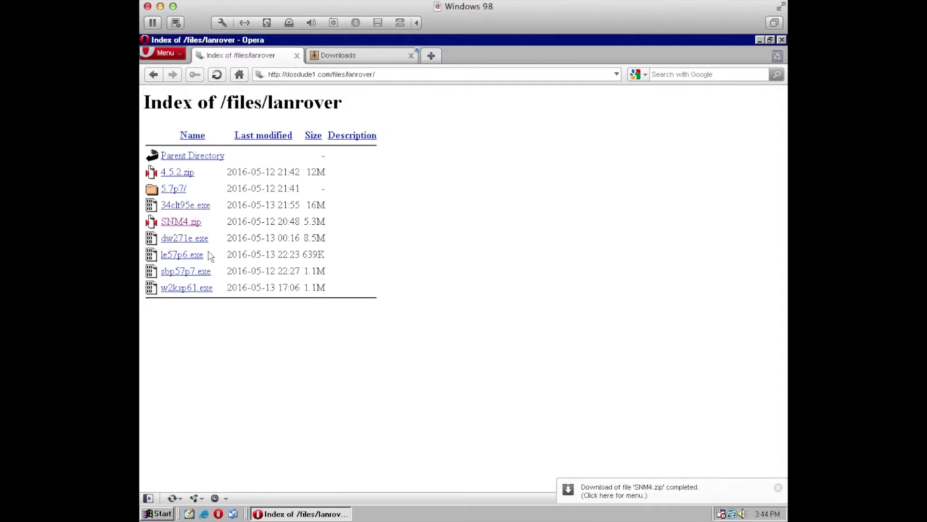
Save 34clt95e.exe from the lanrover index to My Documents and check its download progress.
left_click(170, 208)
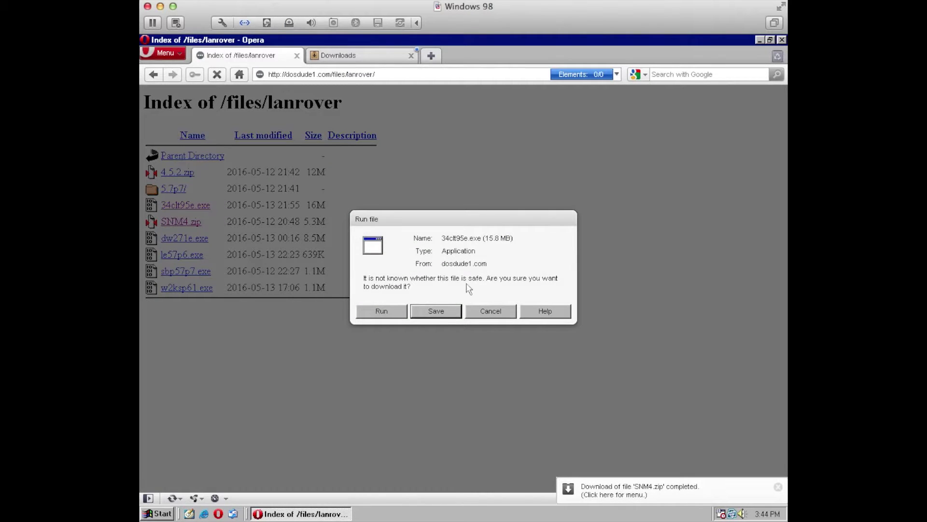
left_click(434, 311)
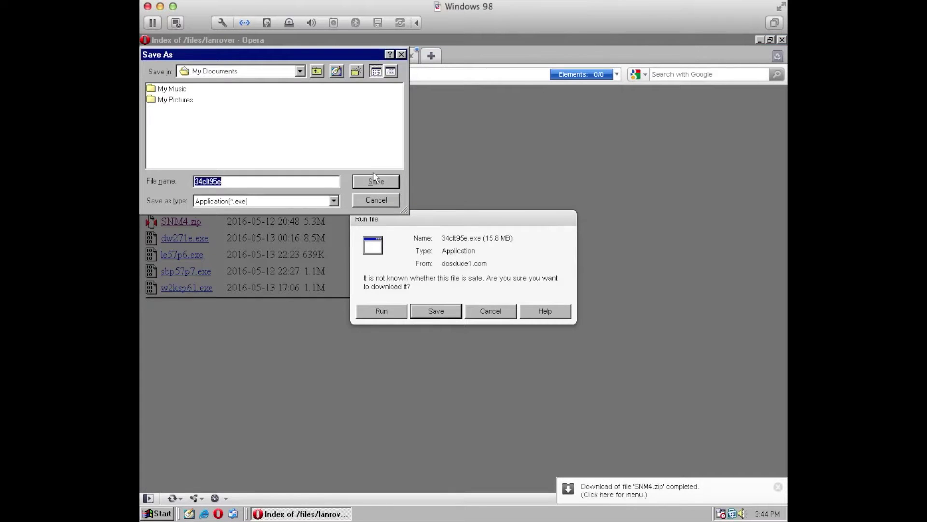
left_click(375, 180)
left_click(370, 57)
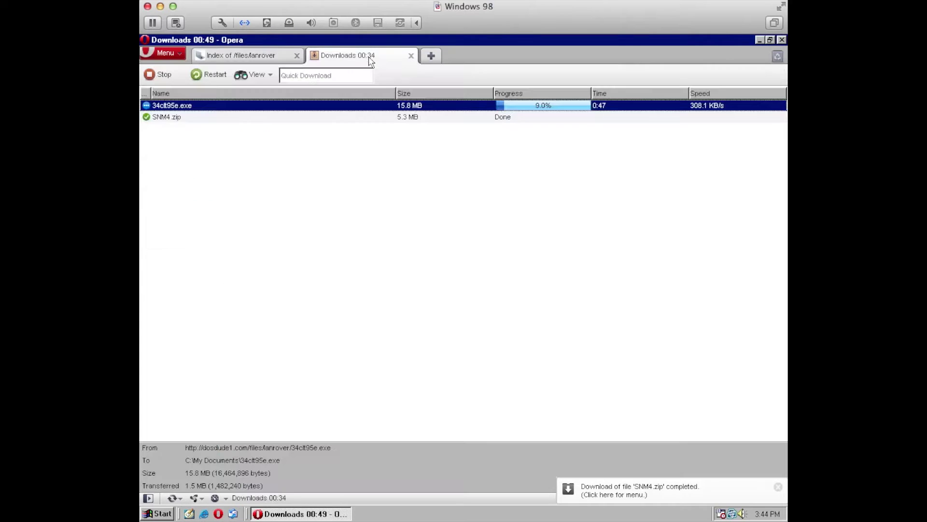
left_click(257, 57)
Replace the lanrover index address with oldapps.com and load the site.
left_click(348, 73)
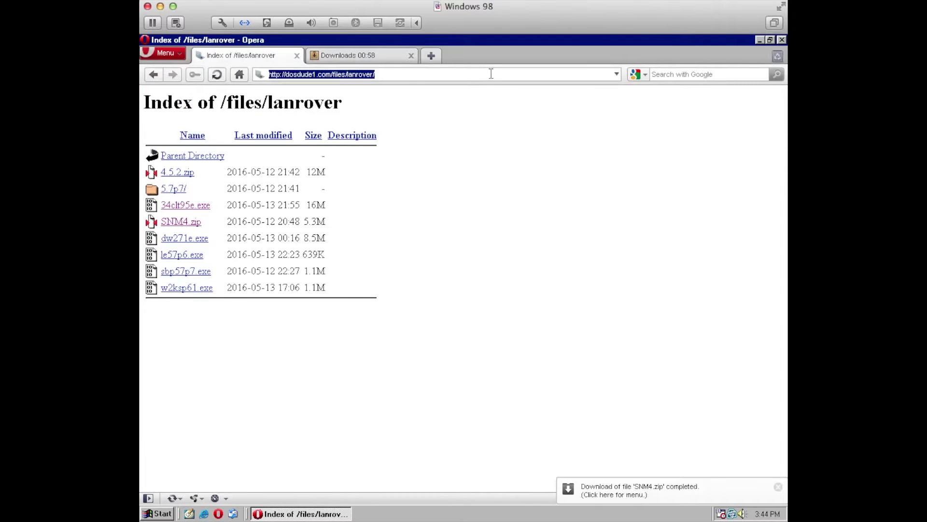
type("winr")
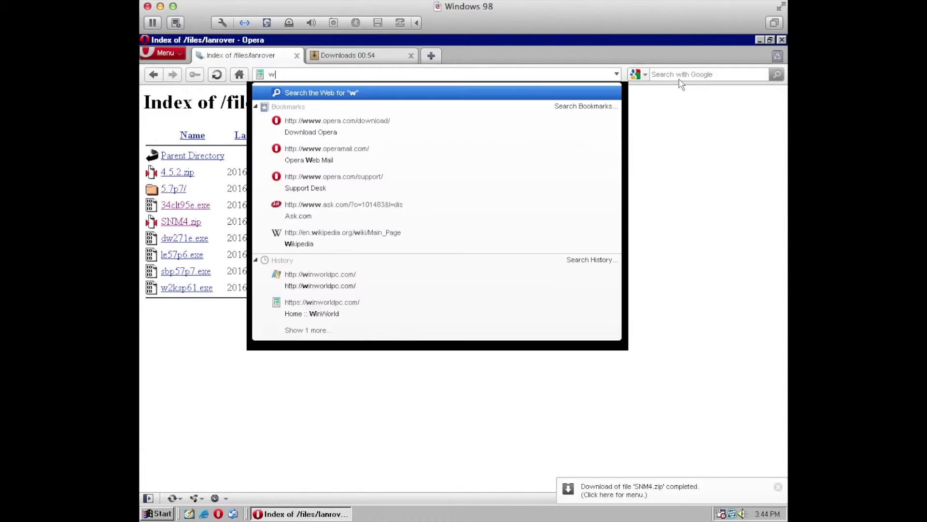
key("BackSpace")
key("BackSpace")
key("BackSpace")
key("BackSpace")
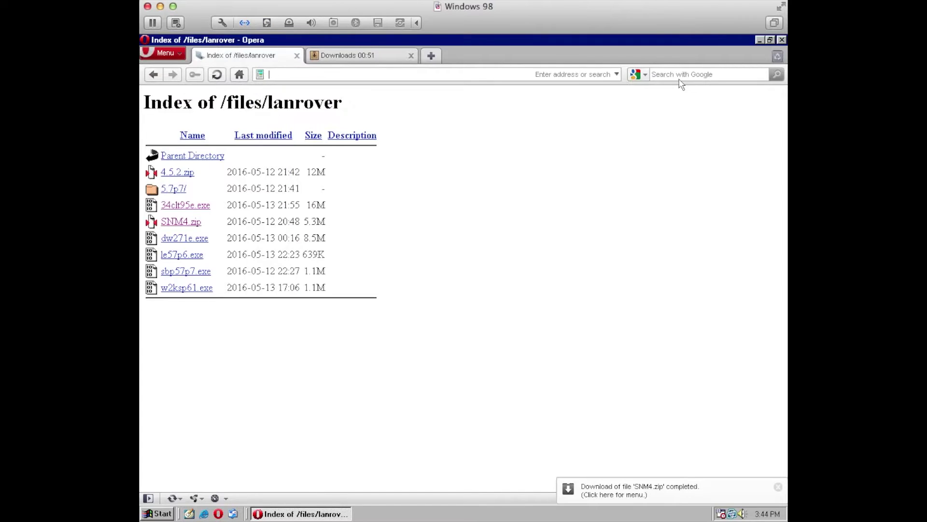
type("oldapss.com")
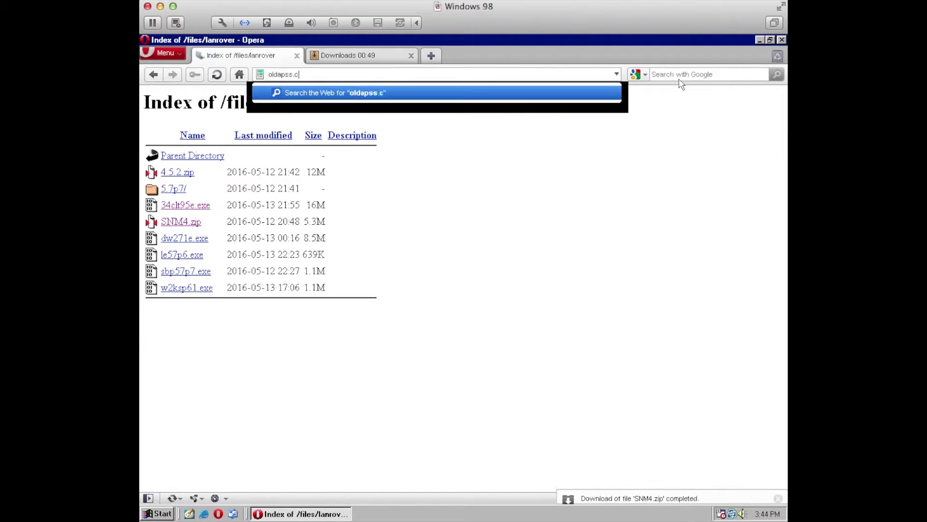
key("Return")
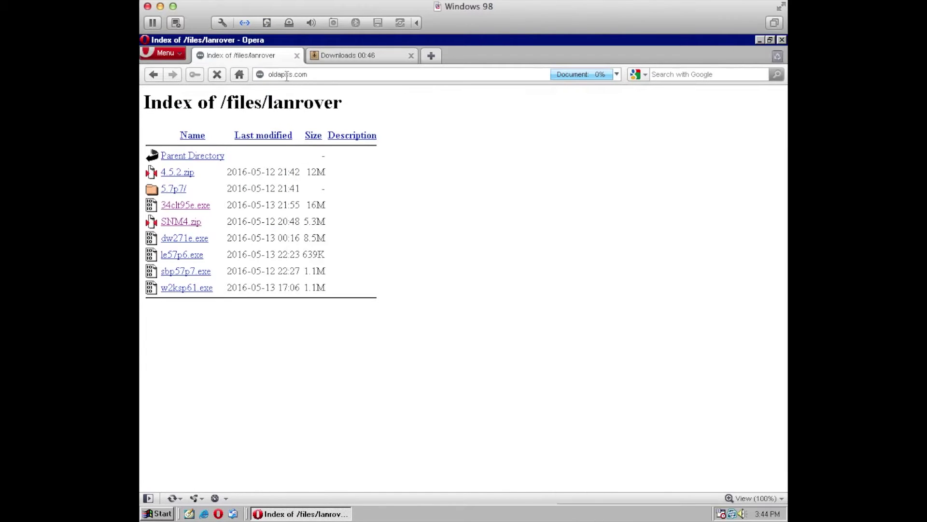
left_click(294, 77)
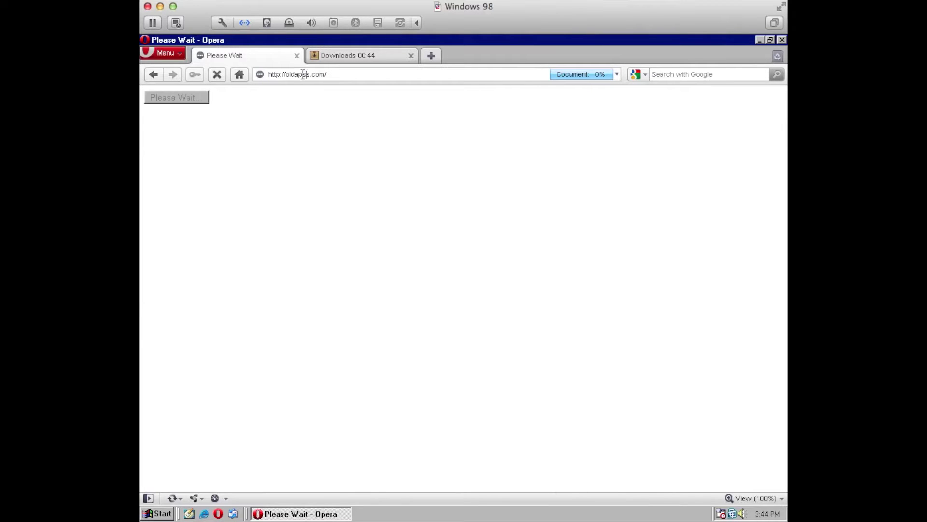
type("p")
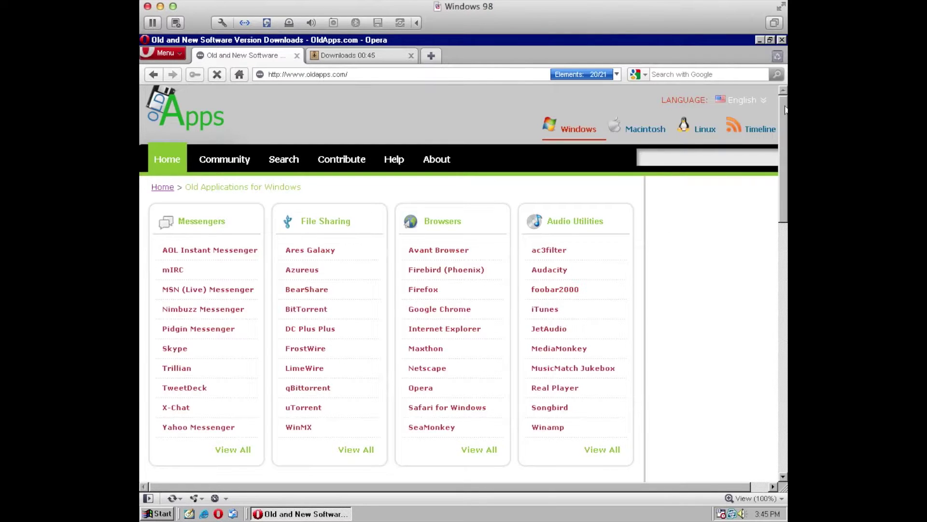
Find WinRAR under File Archivers on OldApps and open its list of versions for Windows 98.
left_click_drag(785, 115, 782, 386)
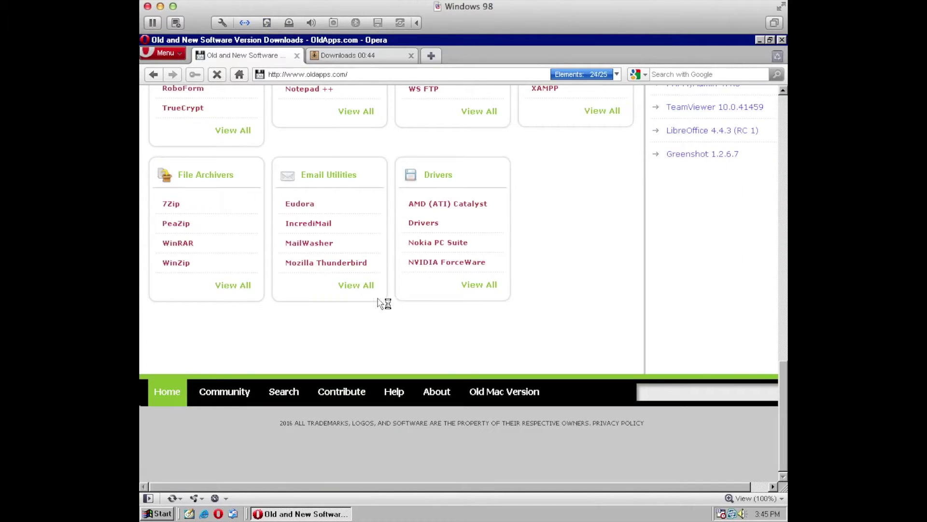
left_click(177, 243)
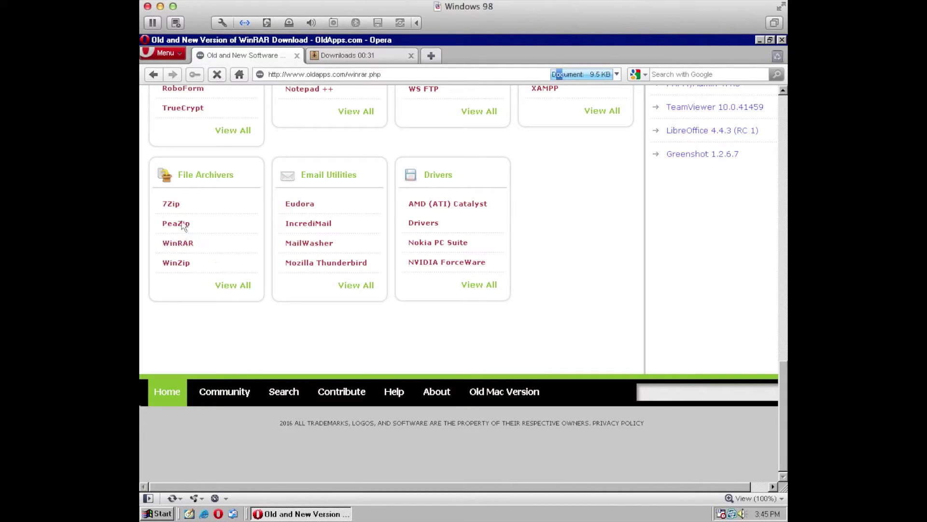
scroll(263, 321, "down", 8)
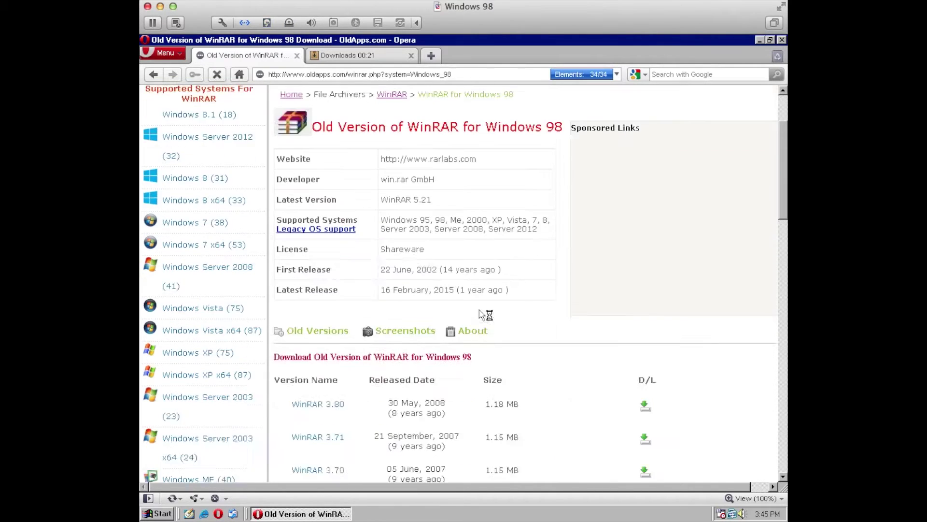
scroll(482, 314, "down", 5)
scroll(482, 315, "up", 4)
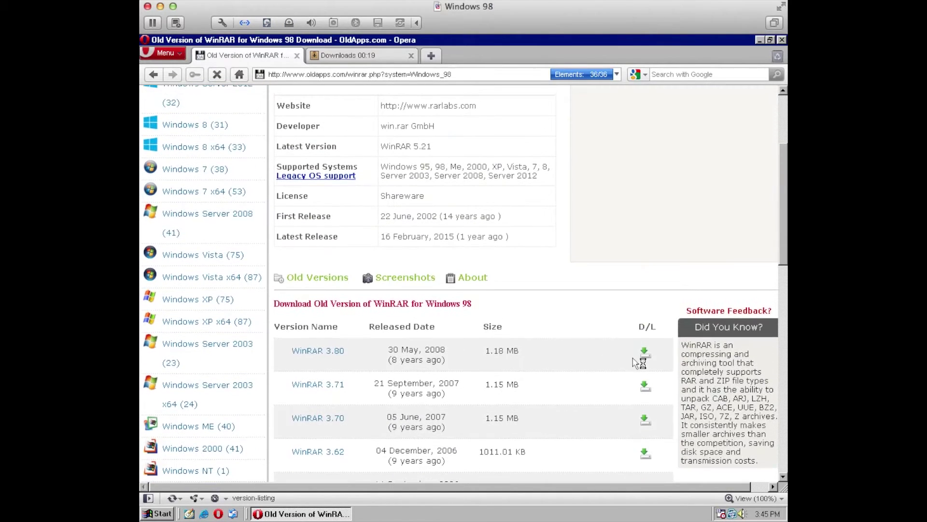
Download WinRAR 3.80, save the installer wrar380.exe in My Documents, and close the browser.
left_click(644, 353)
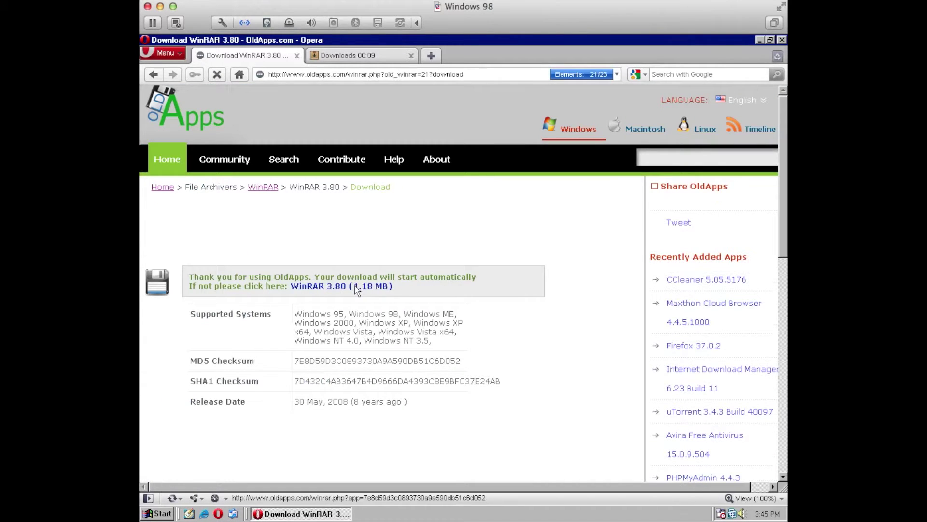
left_click(356, 289)
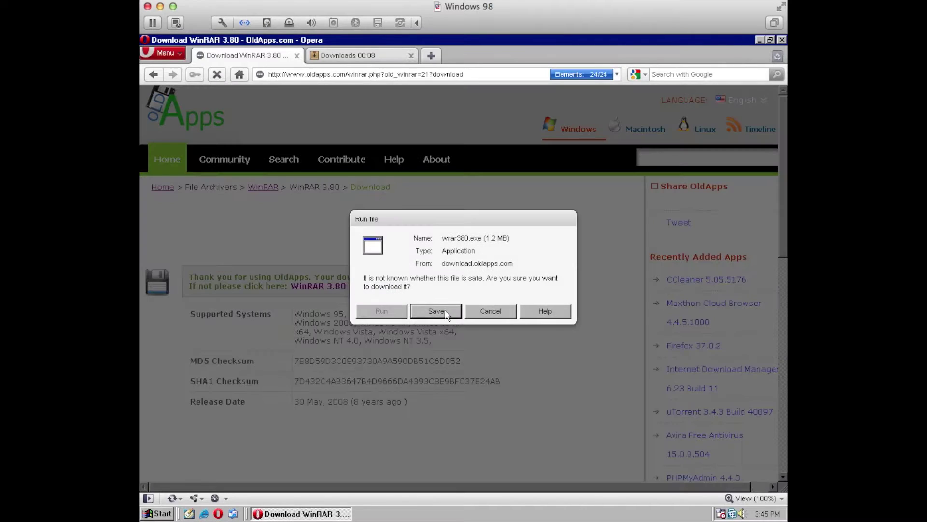
left_click(436, 311)
left_click(363, 180)
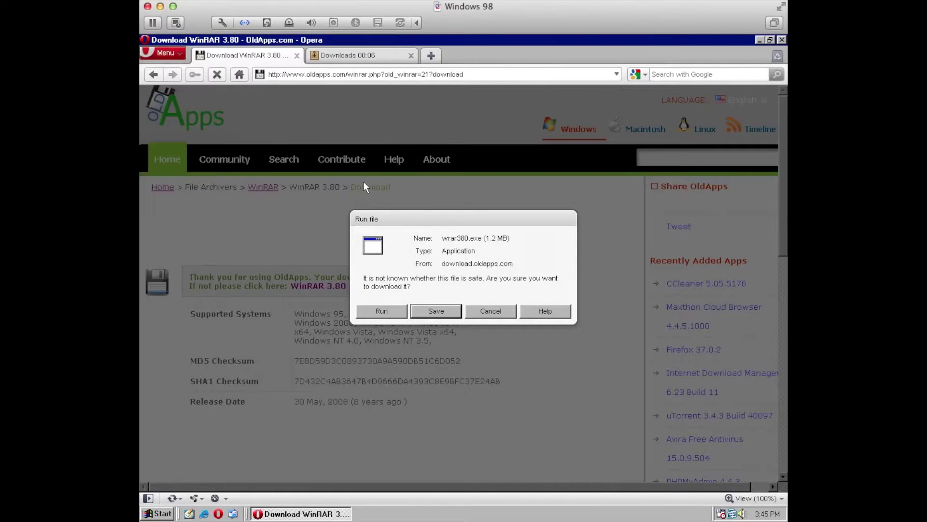
left_click(296, 55)
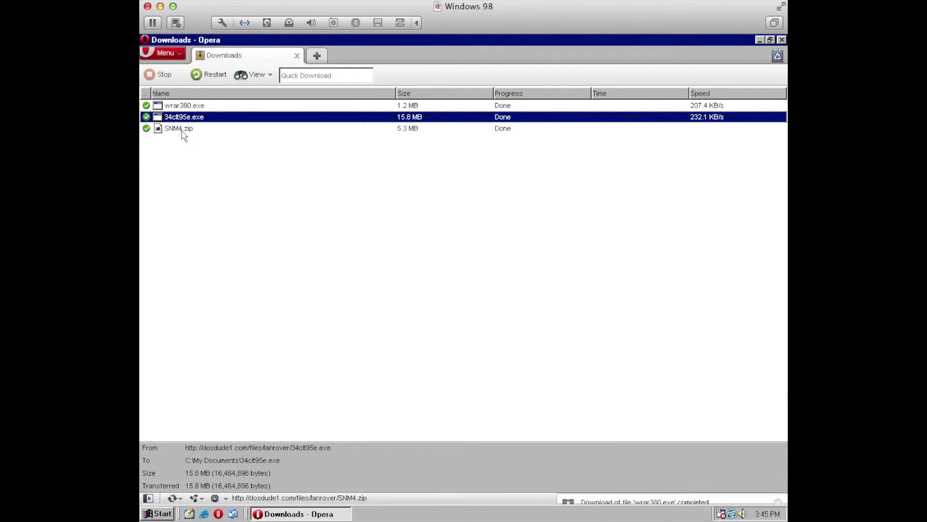
left_click(782, 39)
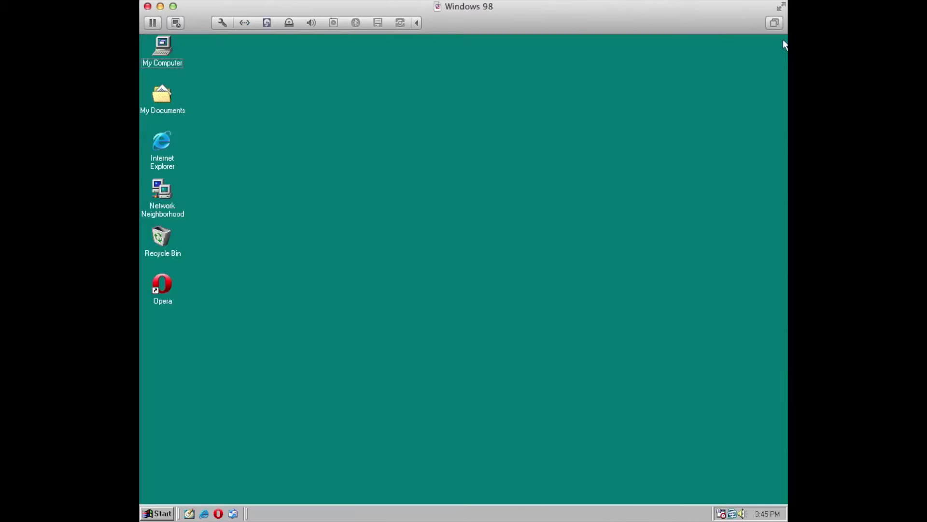
Open the My Documents folder and launch the wrar380 installer.
left_click(155, 513)
left_click(263, 217)
left_click(163, 86)
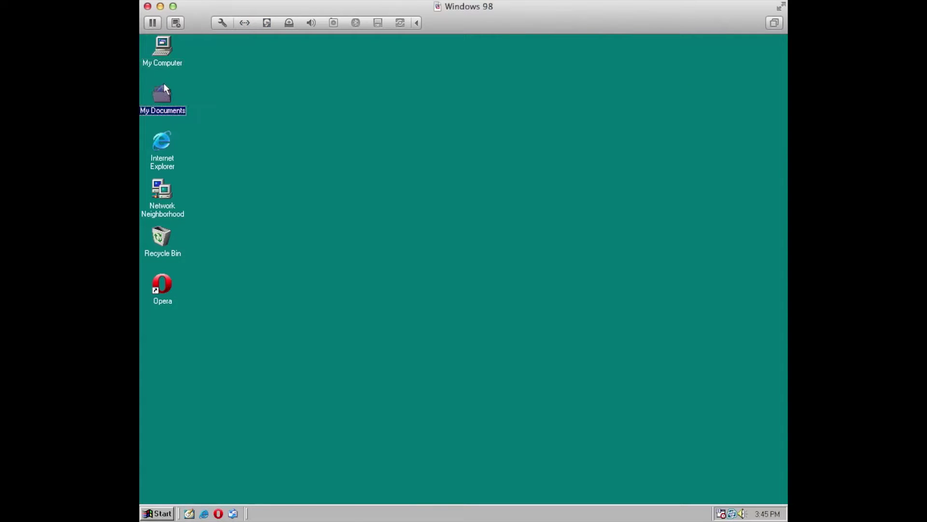
double_click(165, 87)
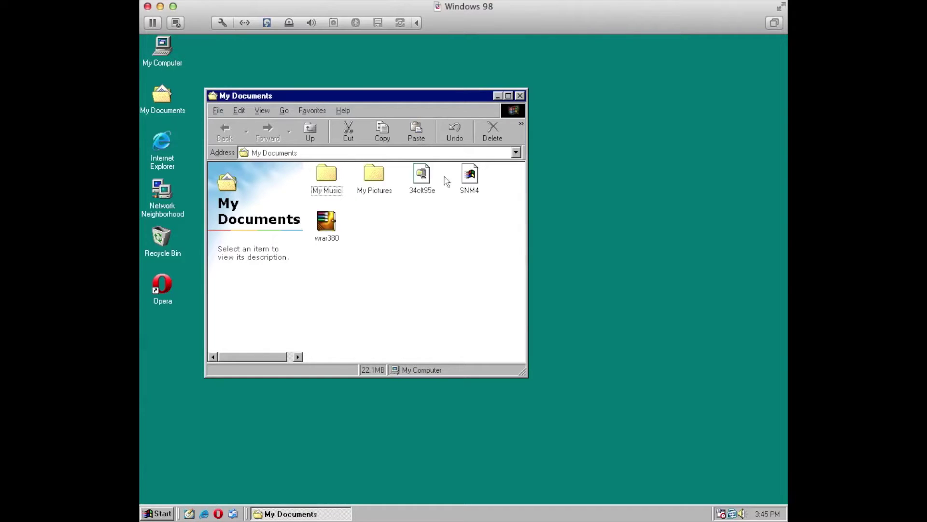
double_click(326, 221)
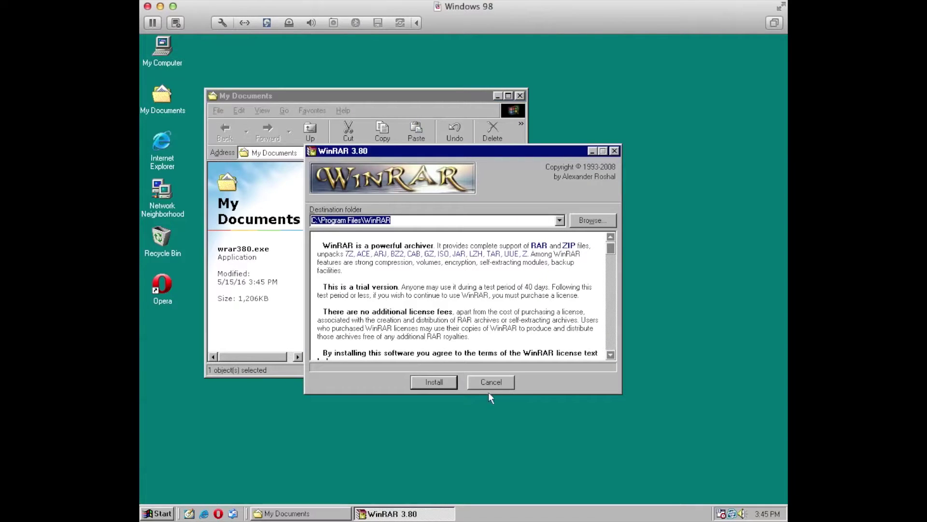
Install WinRAR 3.80 into C:\Program Files\WinRAR and close the setup.
left_click(445, 381)
left_click(445, 382)
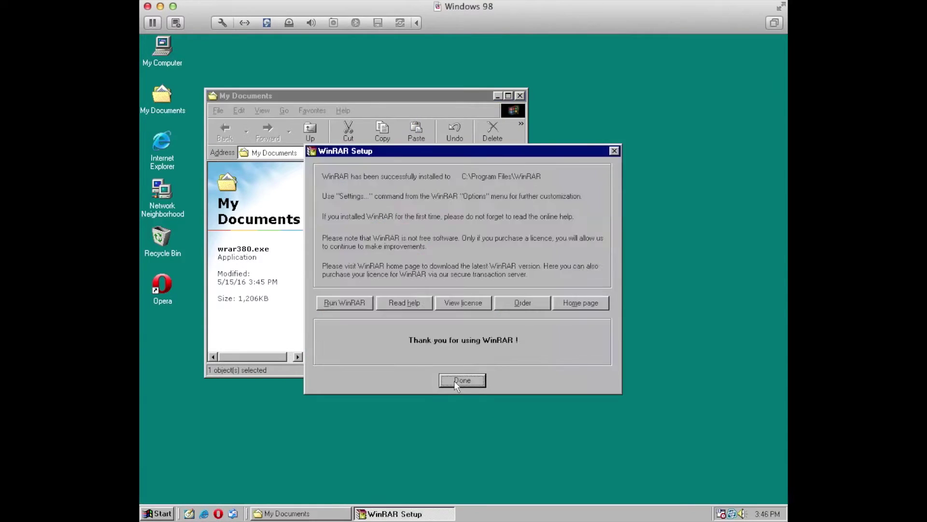
left_click(455, 380)
left_click(565, 70)
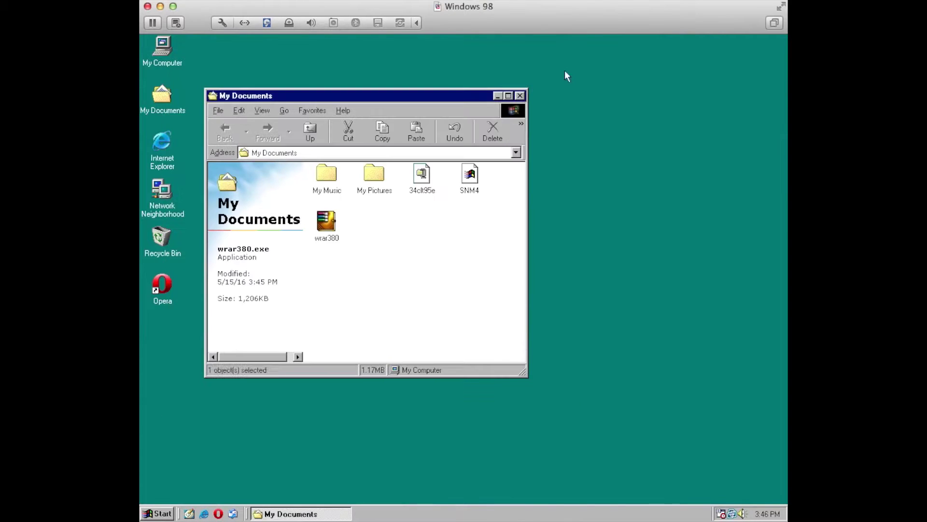
Extract SNM4.zip with WinRAR into its own SNM4 folder in My Documents and open that folder.
right_click(467, 174)
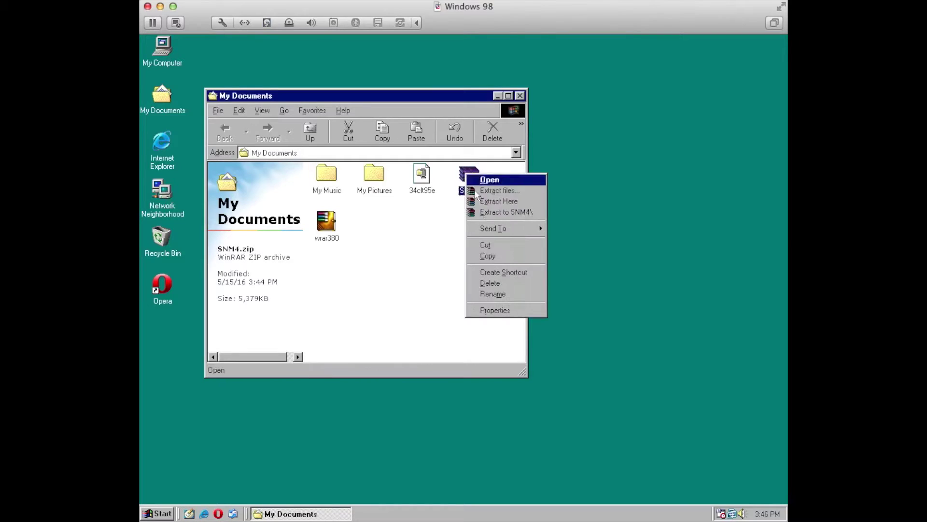
left_click(503, 212)
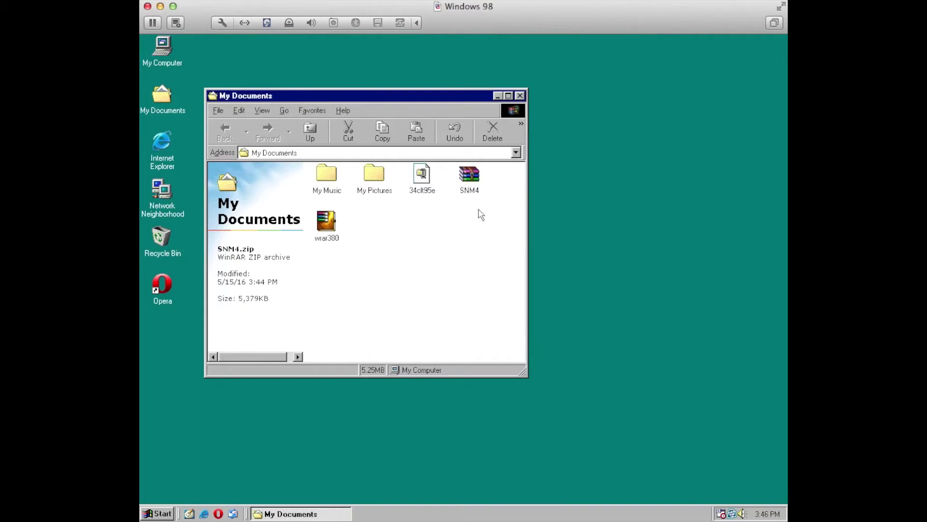
double_click(375, 222)
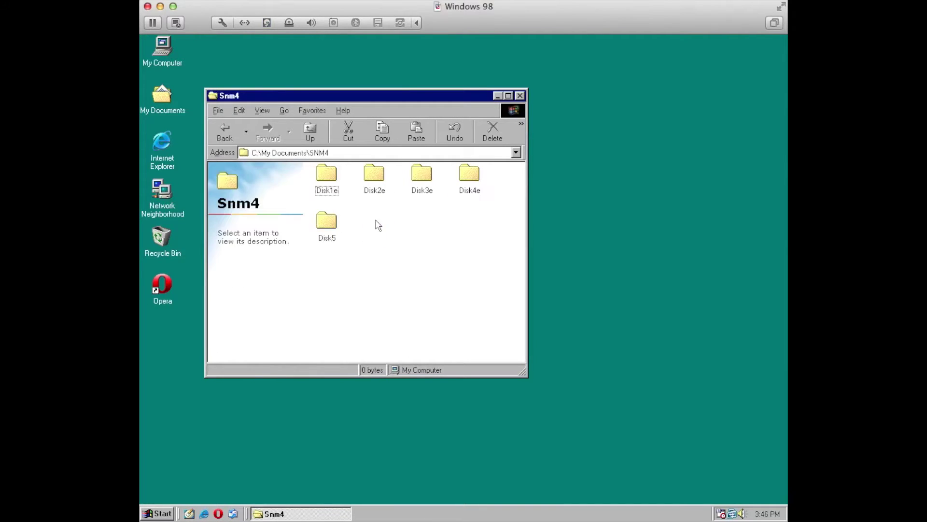
Launch the Shiva Net Manager Setup from the Disk1e folder.
left_click(326, 183)
double_click(326, 182)
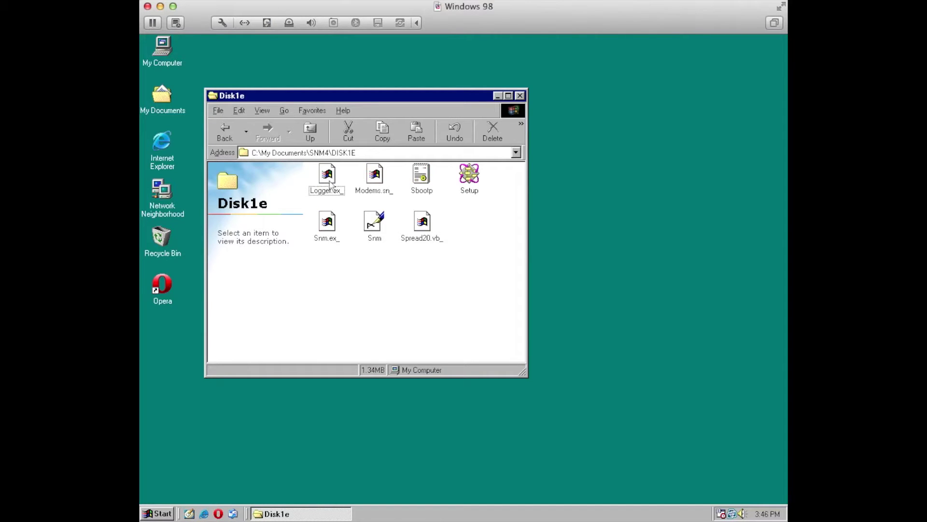
left_click(309, 131)
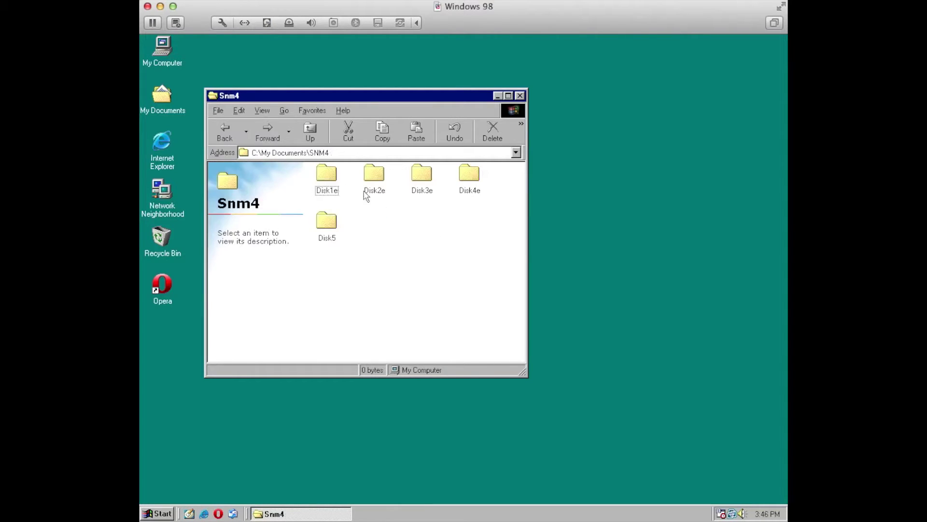
double_click(326, 178)
double_click(471, 176)
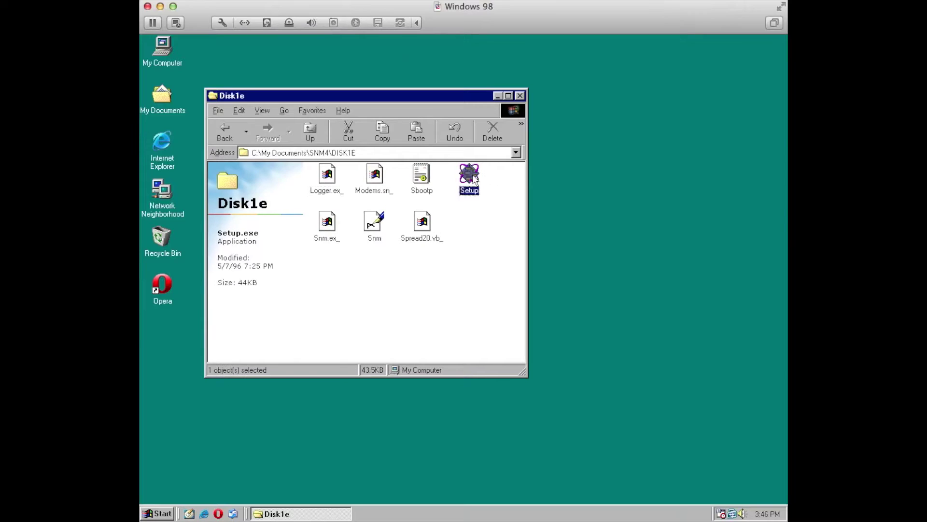
Accept c:\shiva as the Shiva Net Manager install directory and let Setup create it.
left_click(250, 153)
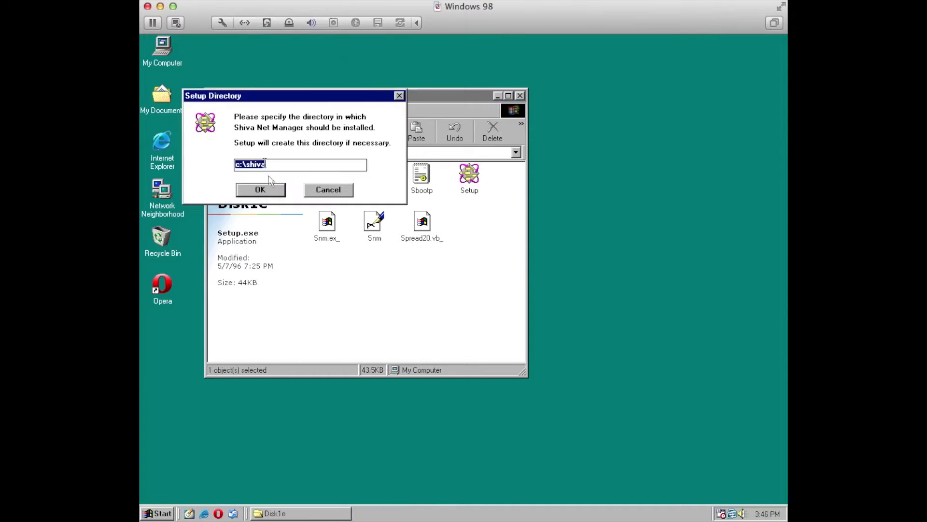
left_click(261, 190)
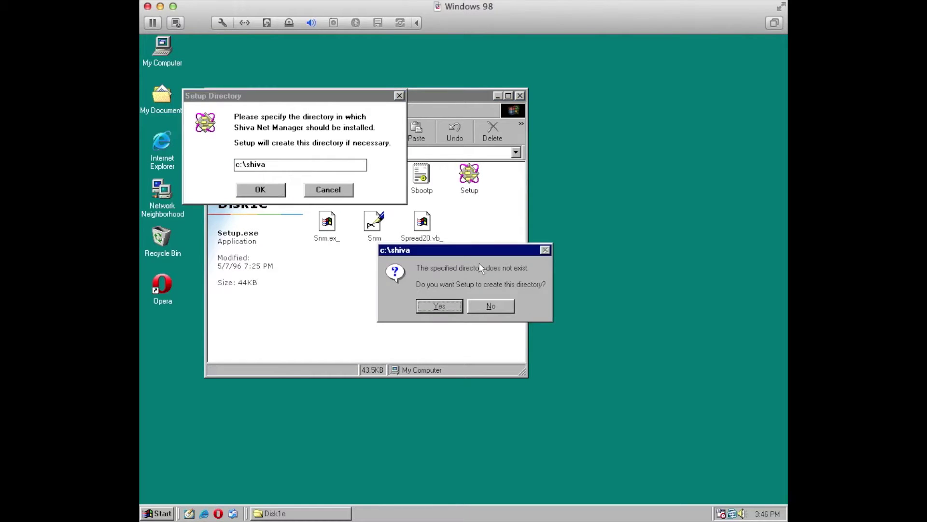
left_click(439, 305)
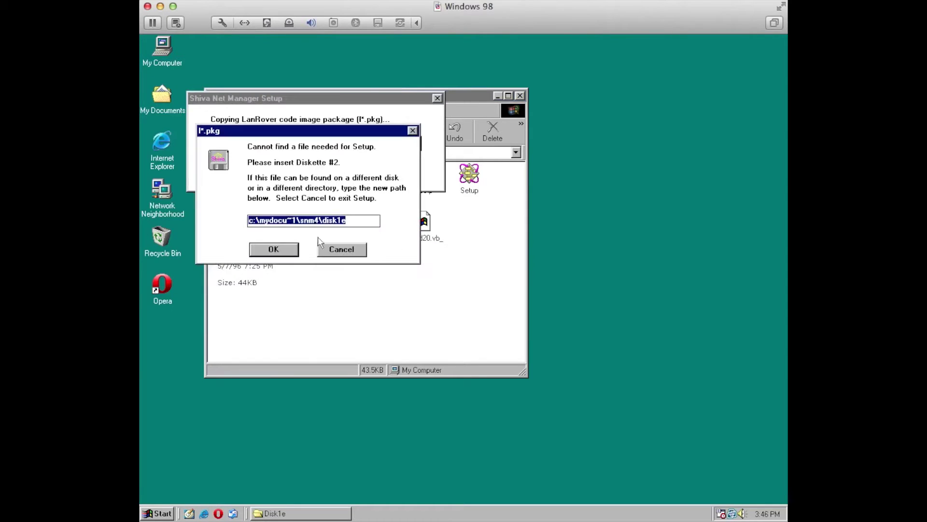
Supply the snm4 folders disk2e, disk3e and disk4e as diskettes 2 to 4, and finish Setup by rebooting the PC.
left_click(341, 223)
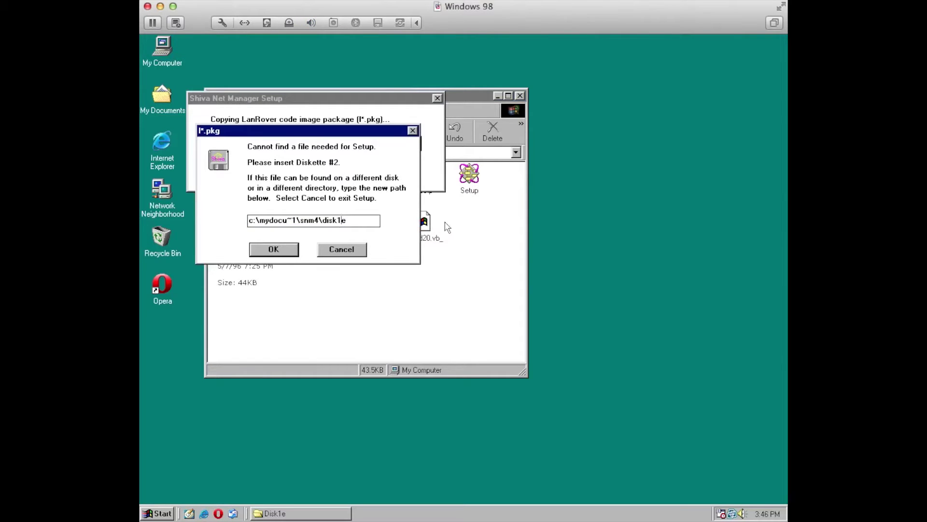
type("2")
key("Return")
key("End")
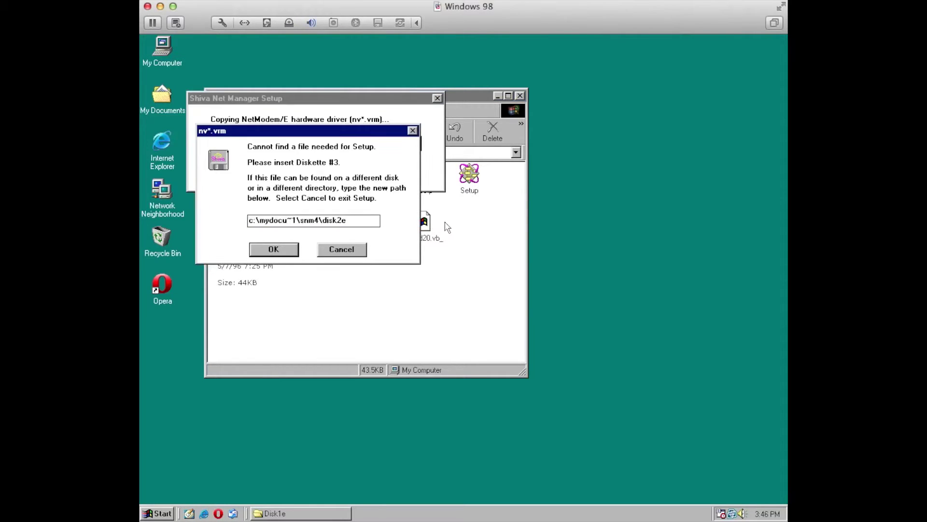
type("3")
key("Return")
key("End")
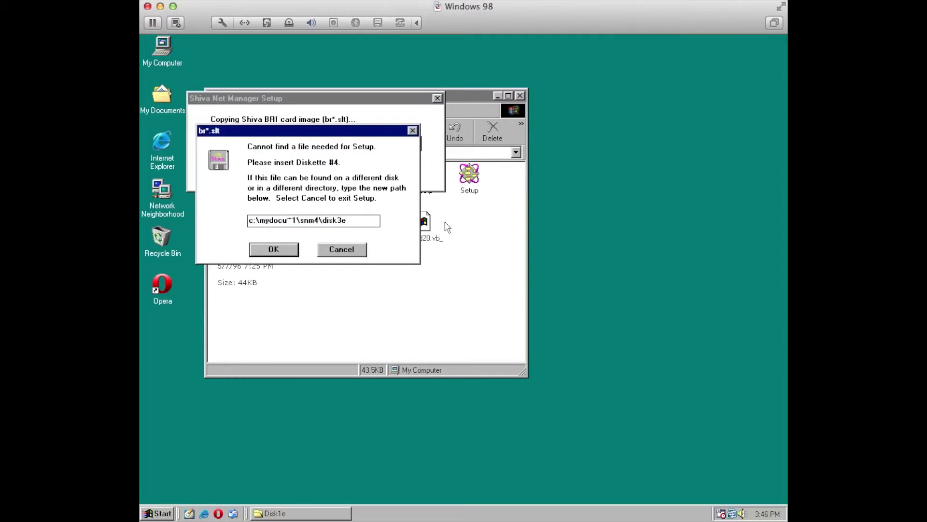
type("4")
key("Return")
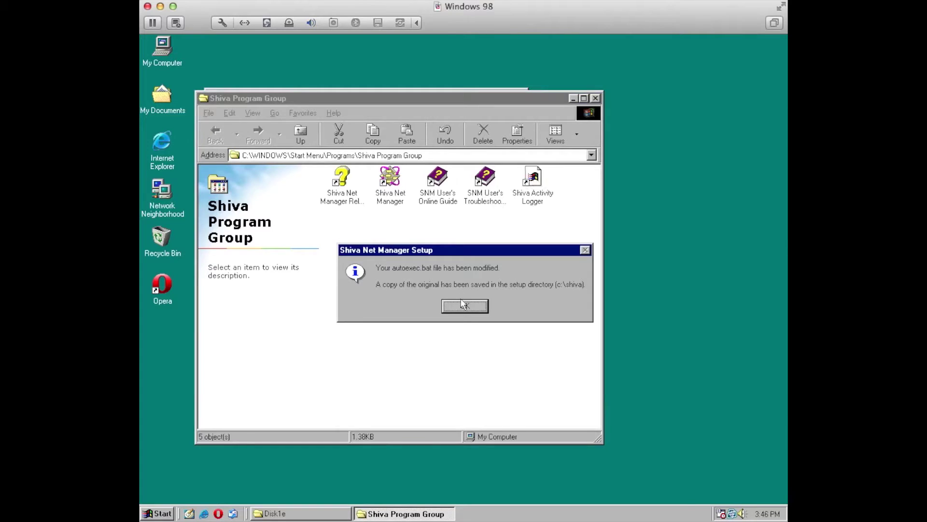
left_click(457, 306)
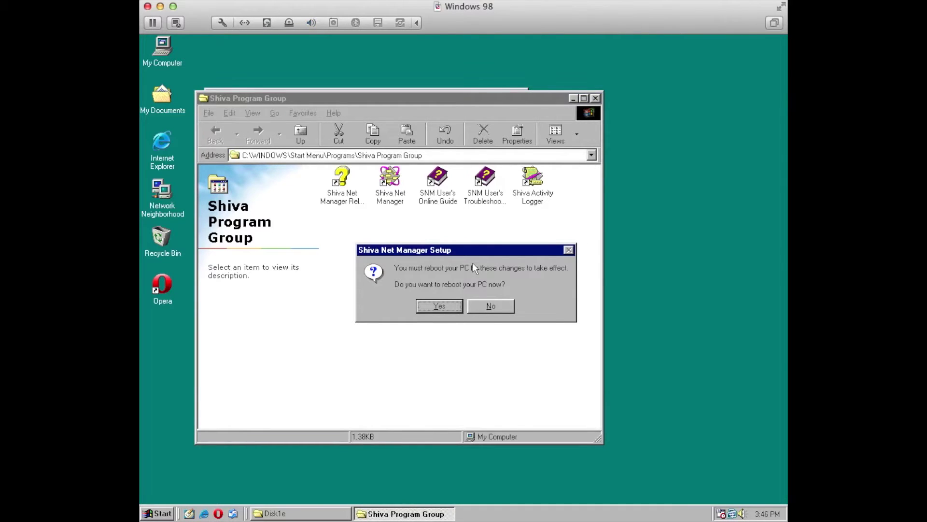
left_click(431, 306)
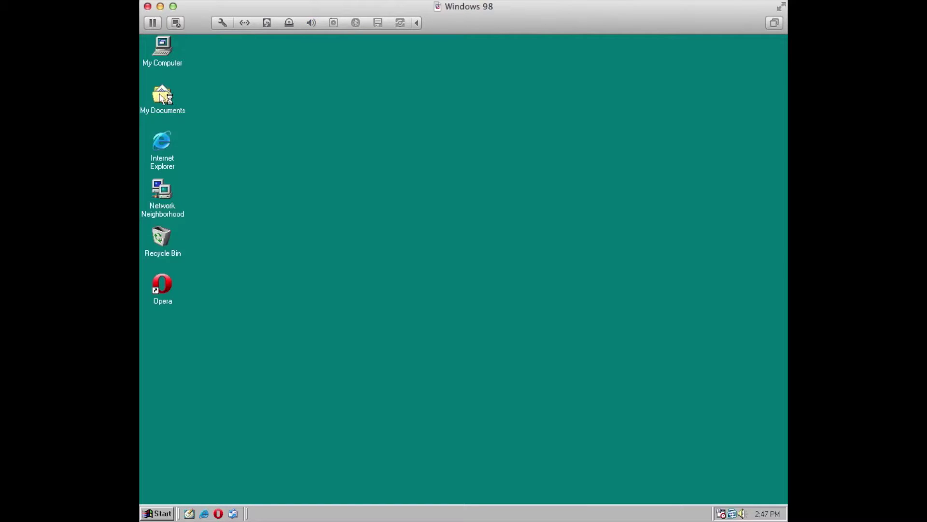
Extract 34clt95e.exe from My Documents with WinRAR into its own 34clt95e folder.
double_click(470, 175)
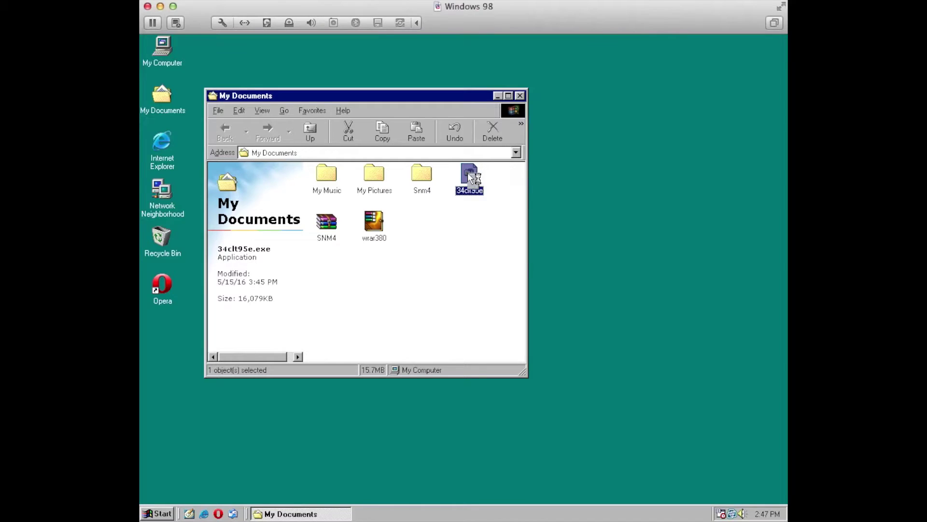
right_click(468, 173)
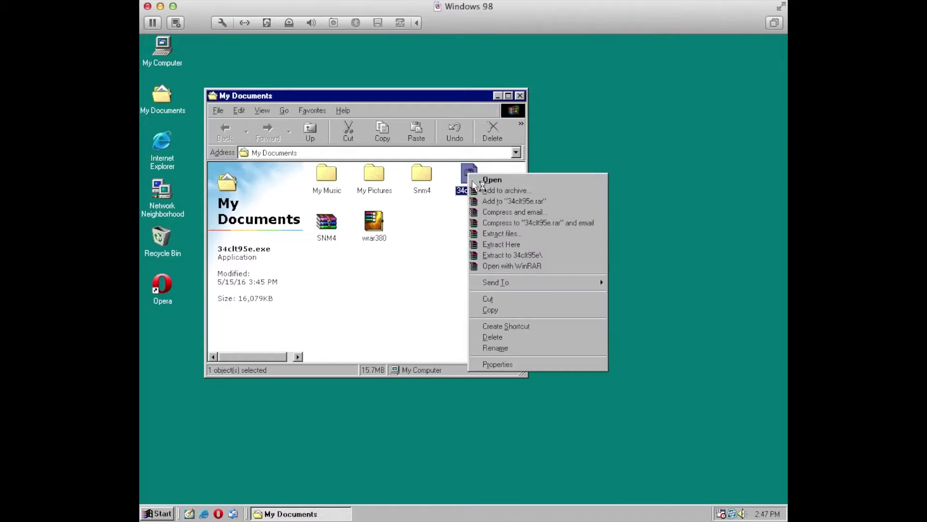
left_click(498, 259)
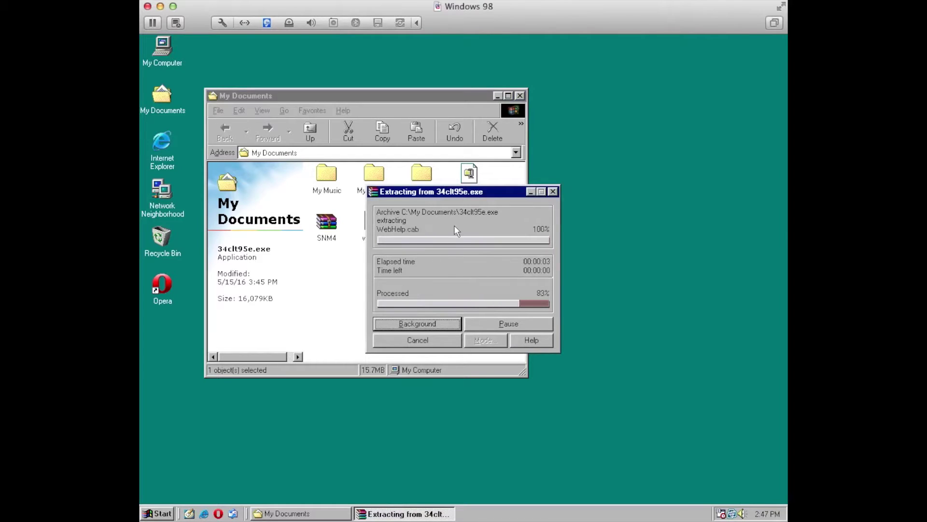
Copy the ibm_enu folder from 34clt95e\Win95 to the root of drive C:.
double_click(415, 223)
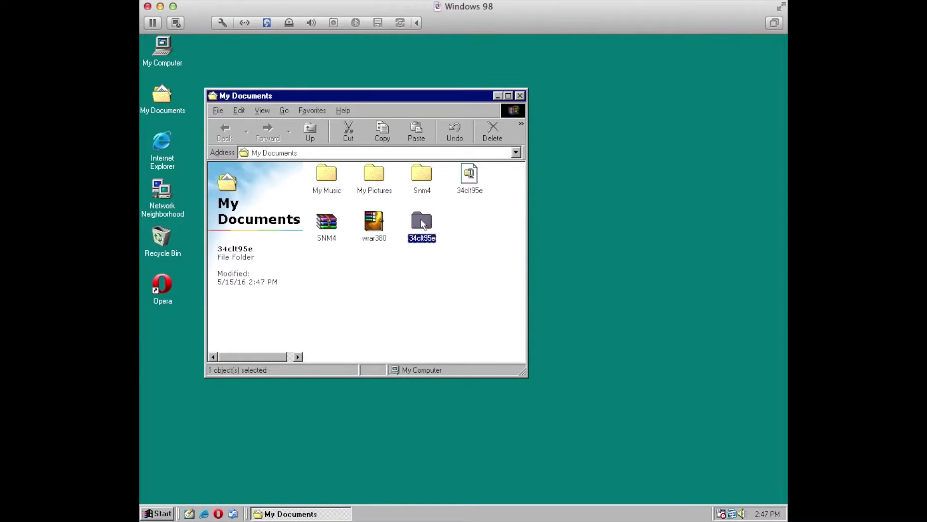
double_click(336, 187)
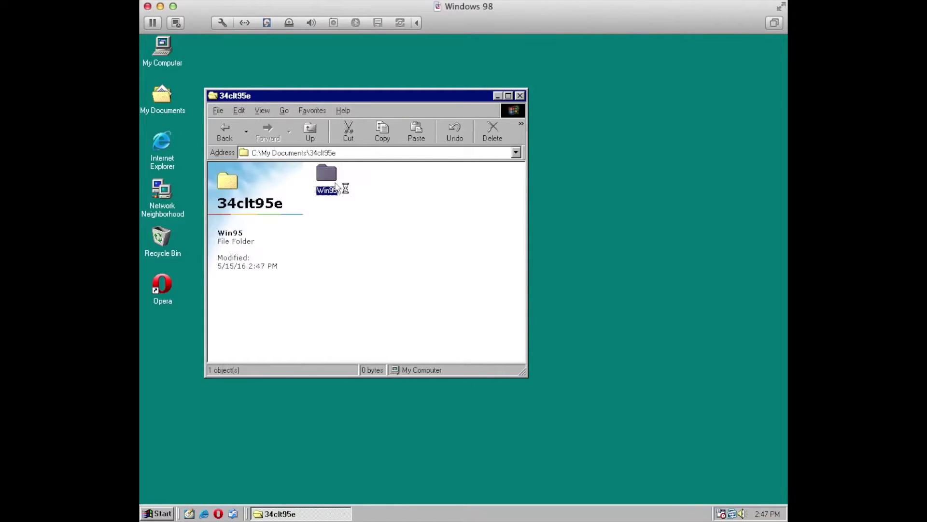
left_click(333, 180)
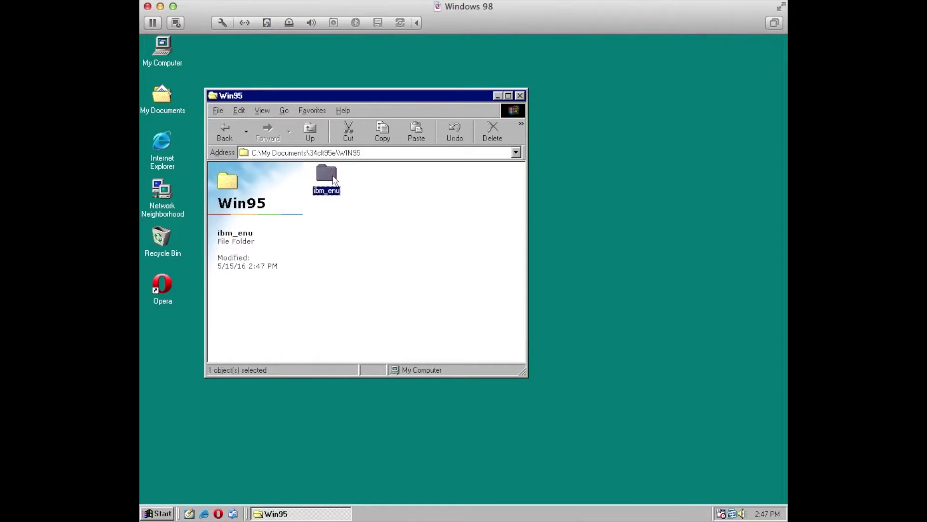
right_click(328, 177)
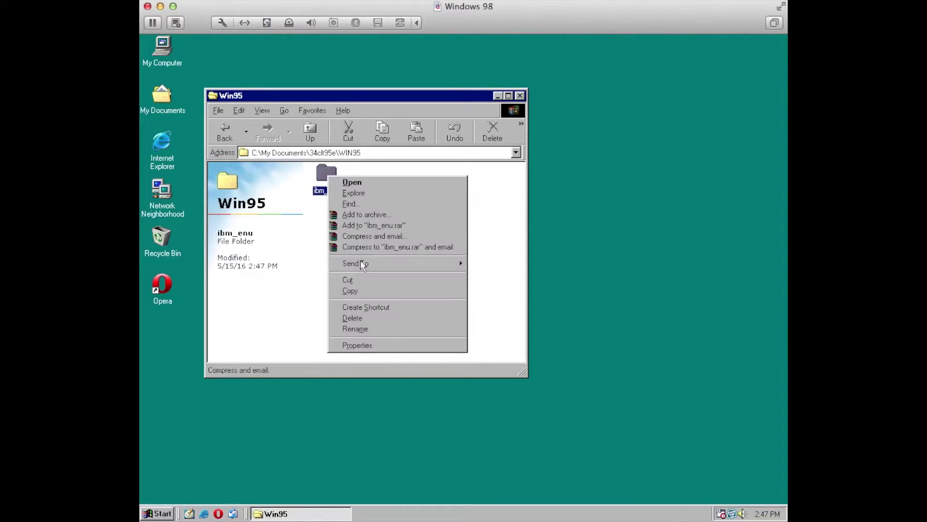
left_click(361, 291)
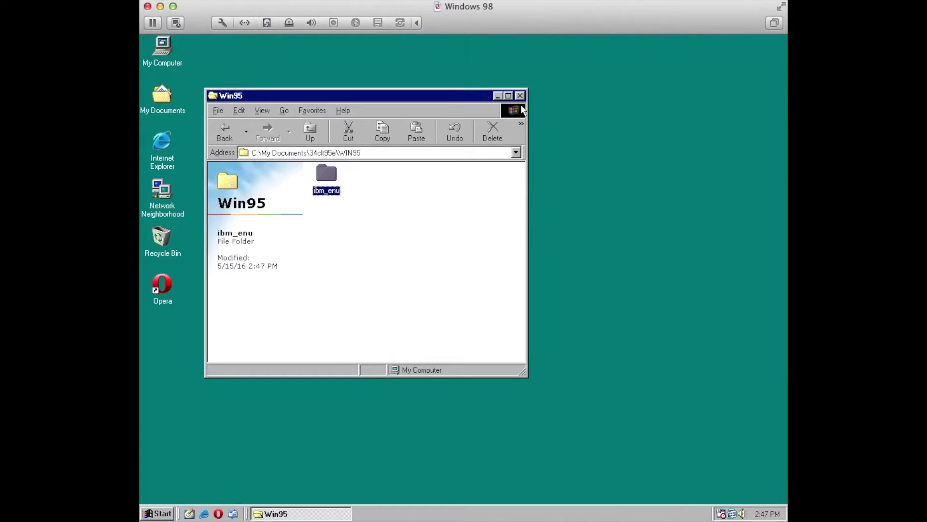
left_click(520, 96)
double_click(162, 45)
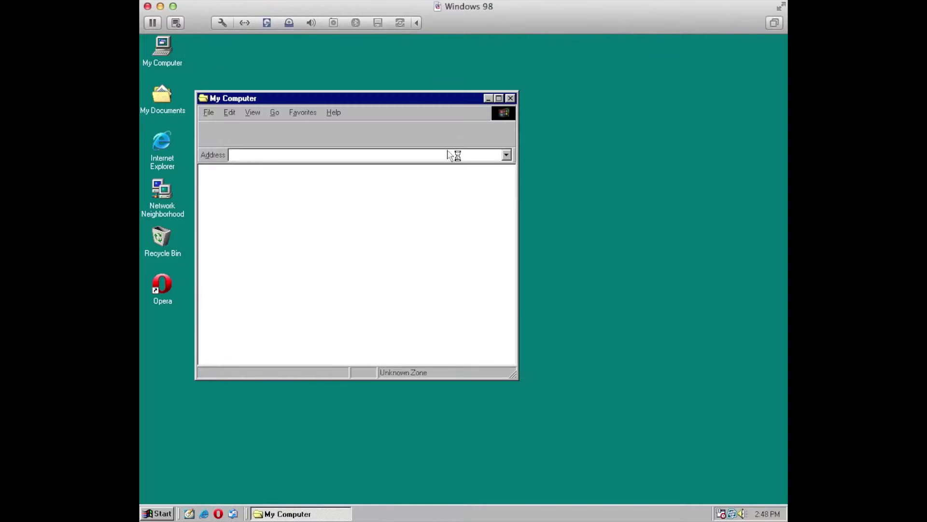
double_click(365, 183)
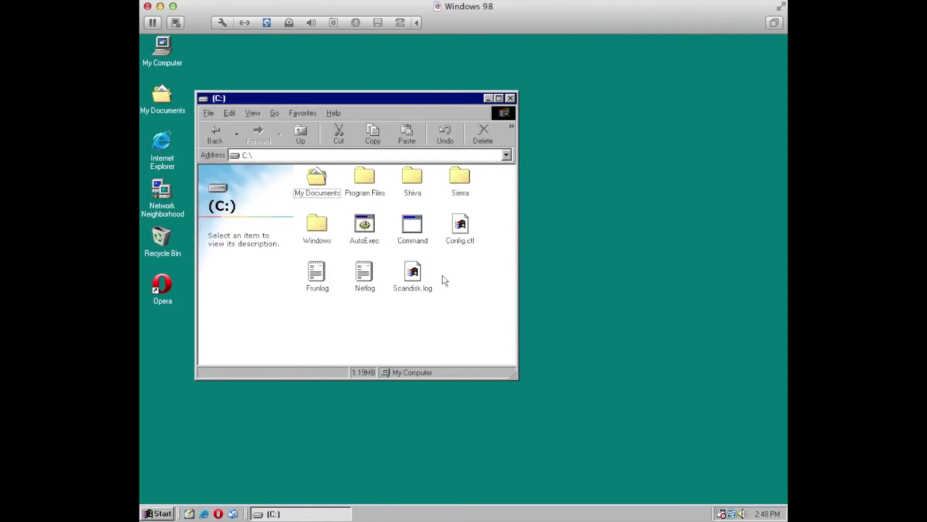
right_click(458, 277)
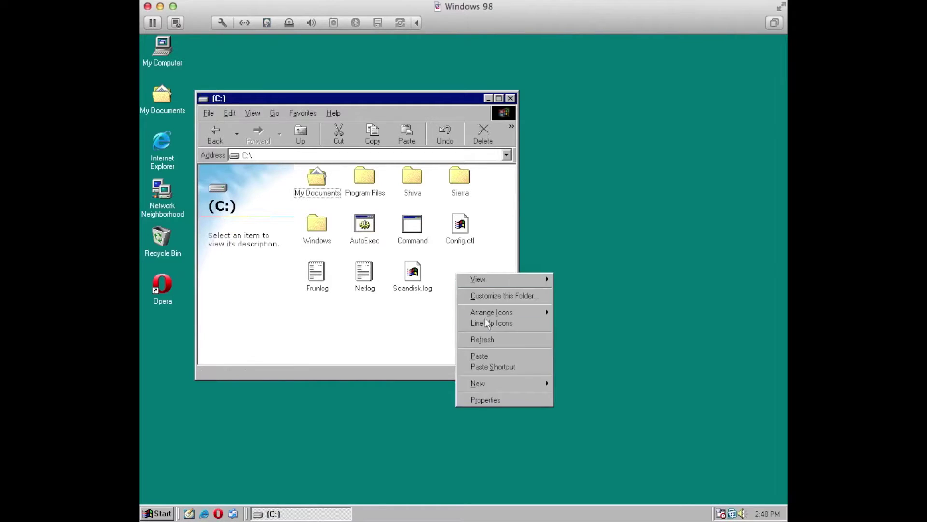
left_click(481, 356)
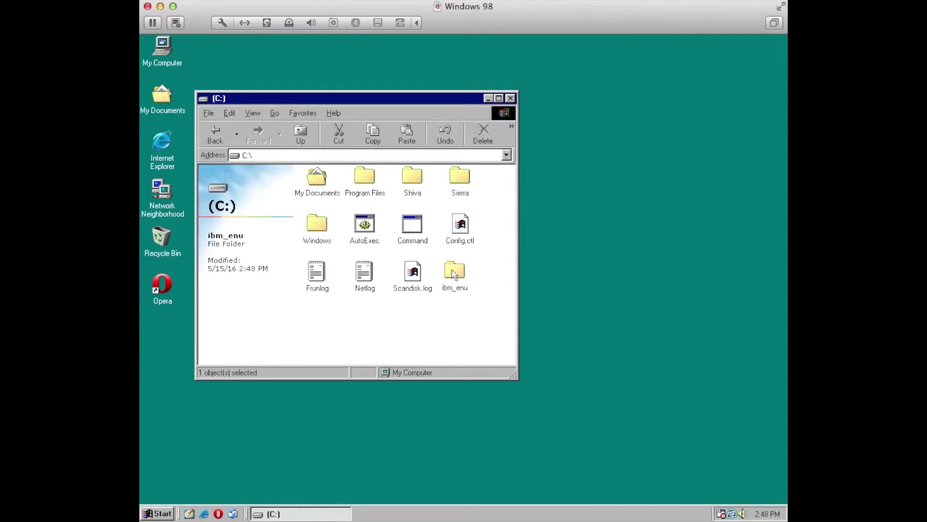
Launch Setup from C:\ibm_enu and proceed to the Novell Client for Windows 95/98 installation options.
double_click(454, 274)
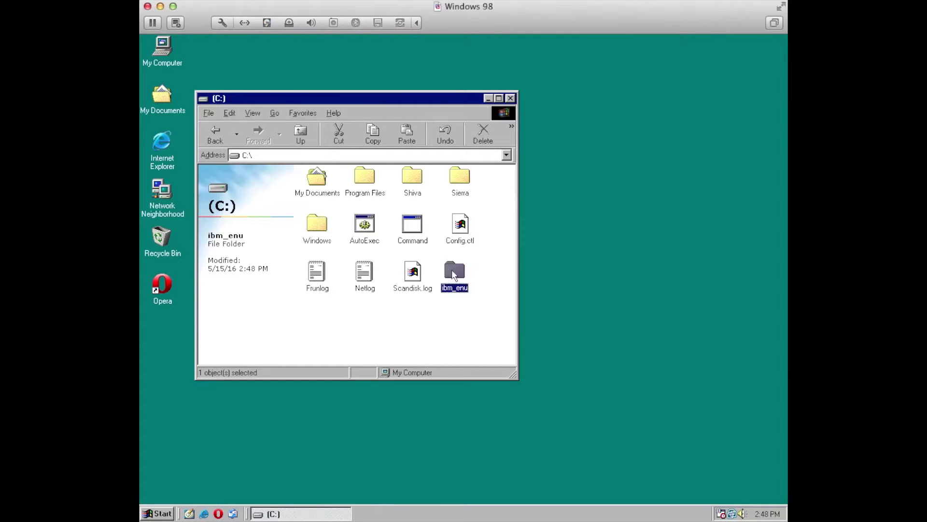
scroll(463, 272, "down", 6)
scroll(464, 273, "down", 15)
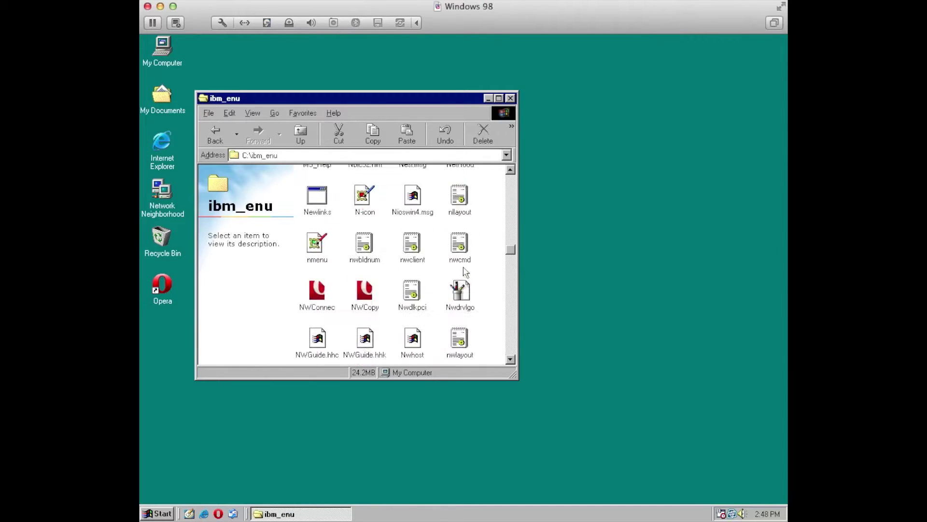
scroll(465, 273, "up", 8)
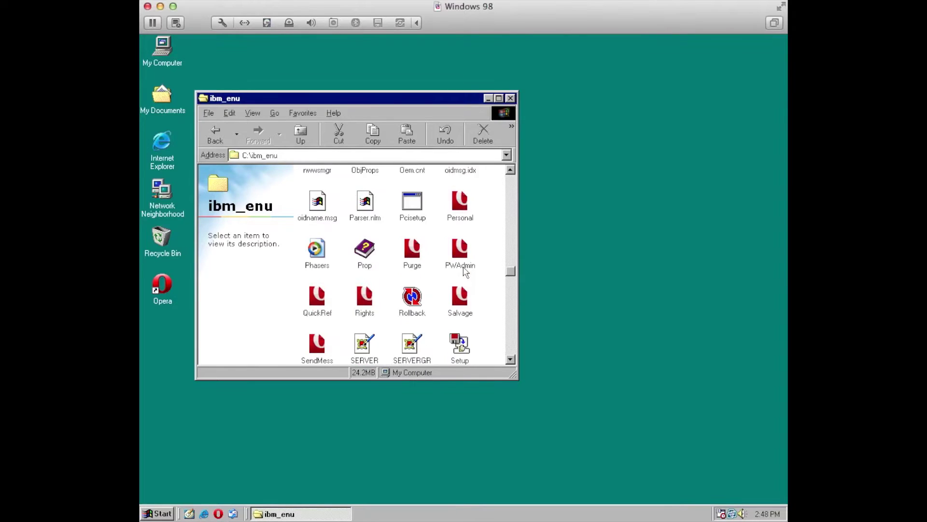
scroll(362, 248, "up", 3)
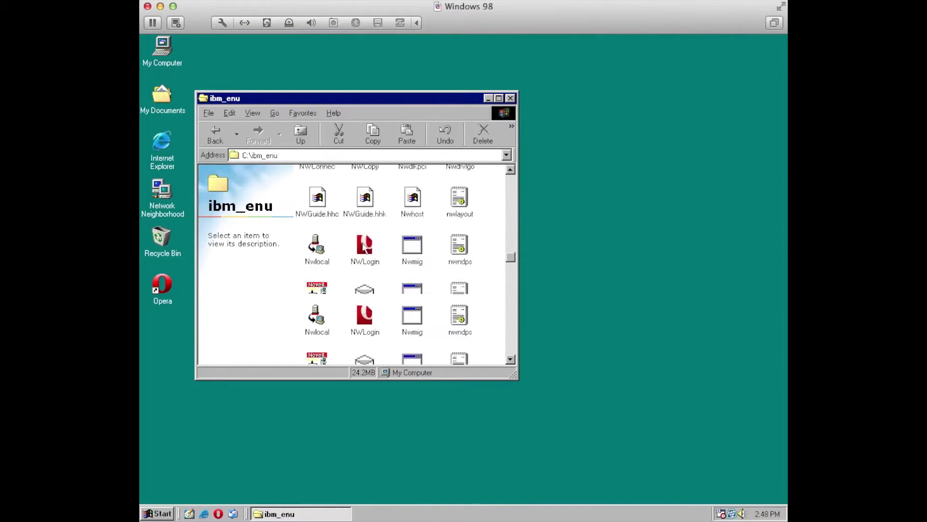
scroll(372, 249, "down", 8)
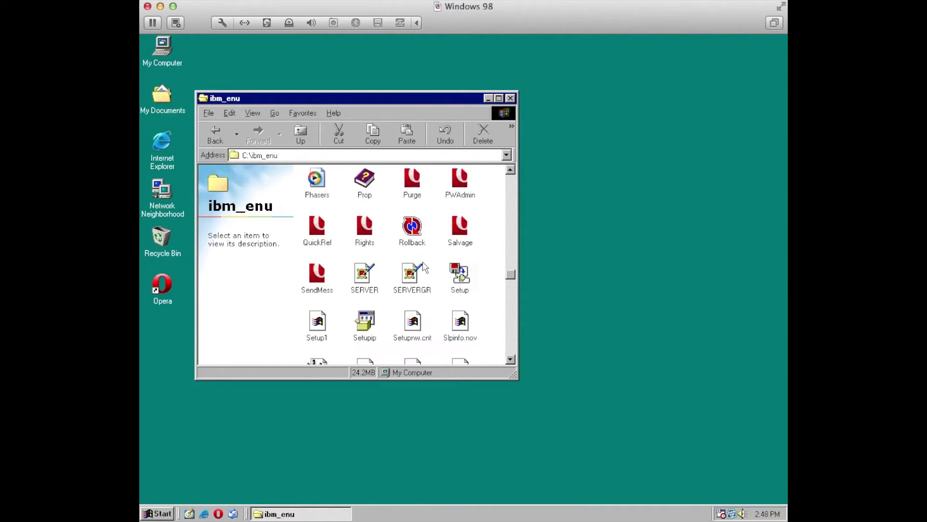
double_click(466, 274)
left_click(555, 374)
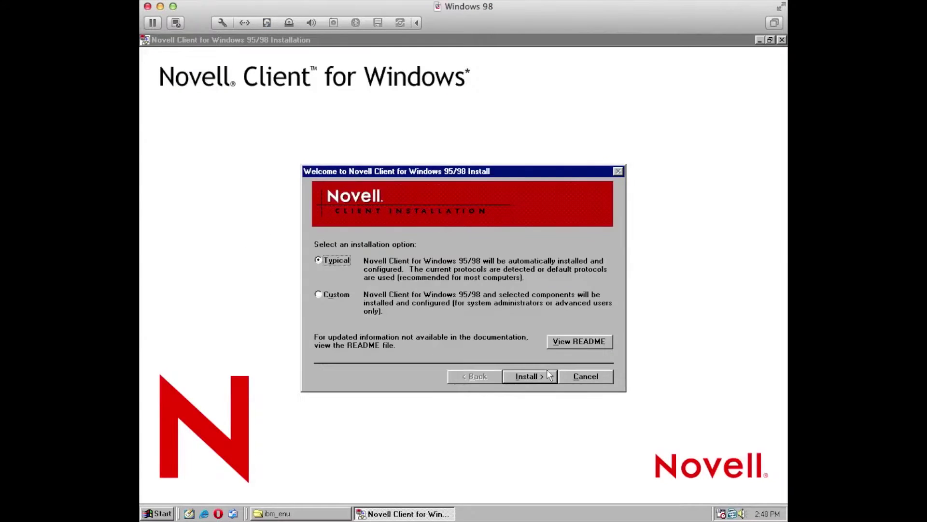
Install the Novell Client with the Typical option, decline setting the recommended client properties, and reboot the computer.
left_click(535, 376)
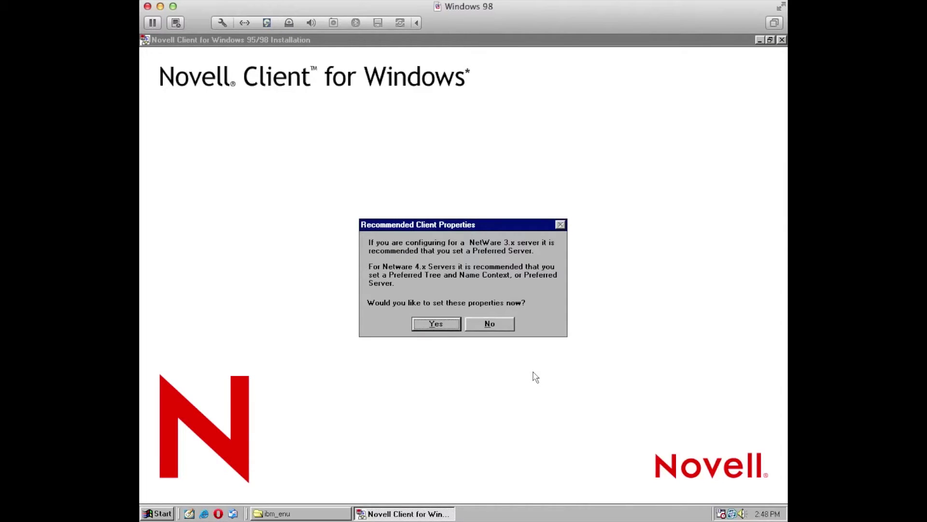
left_click(501, 328)
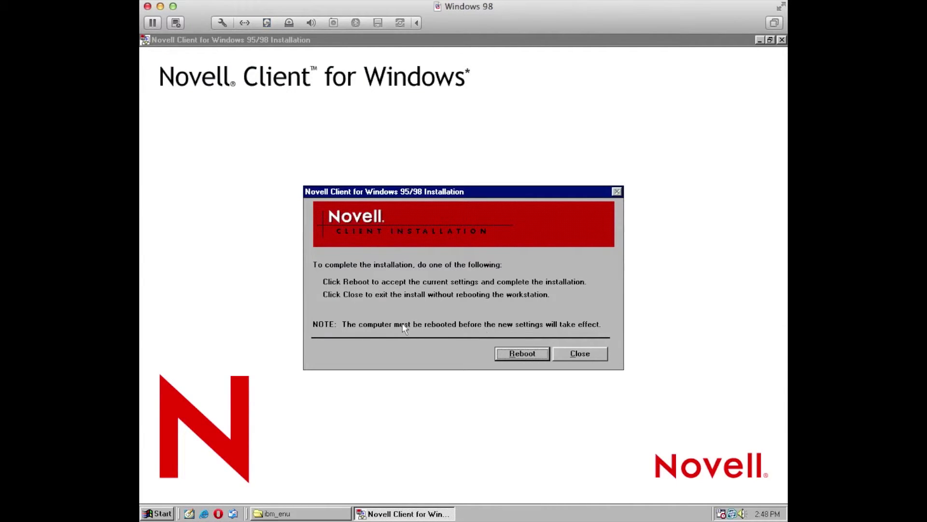
left_click(515, 353)
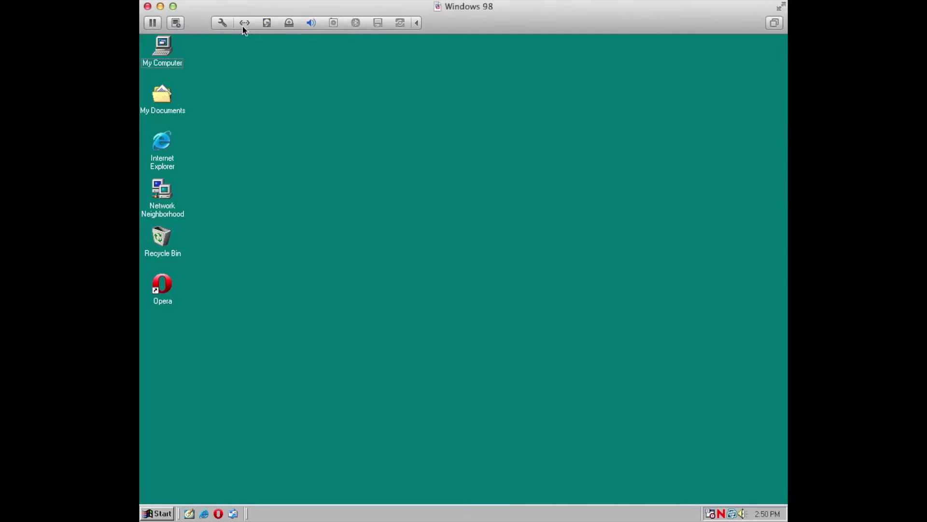
Connect the Windows 98 SE Retail Full ISO as the virtual machine's CD, overriding the CD-ROM lock, and dismiss its autorun window.
left_click(290, 23)
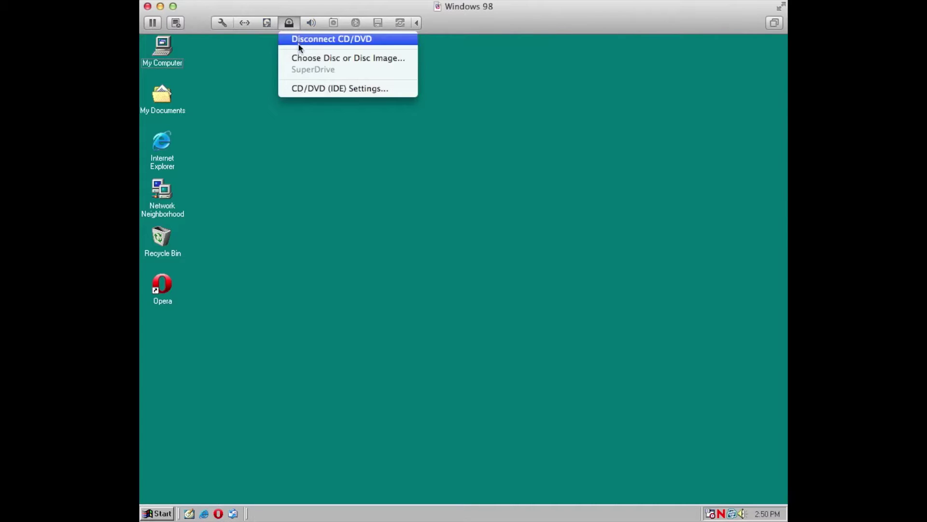
left_click(303, 58)
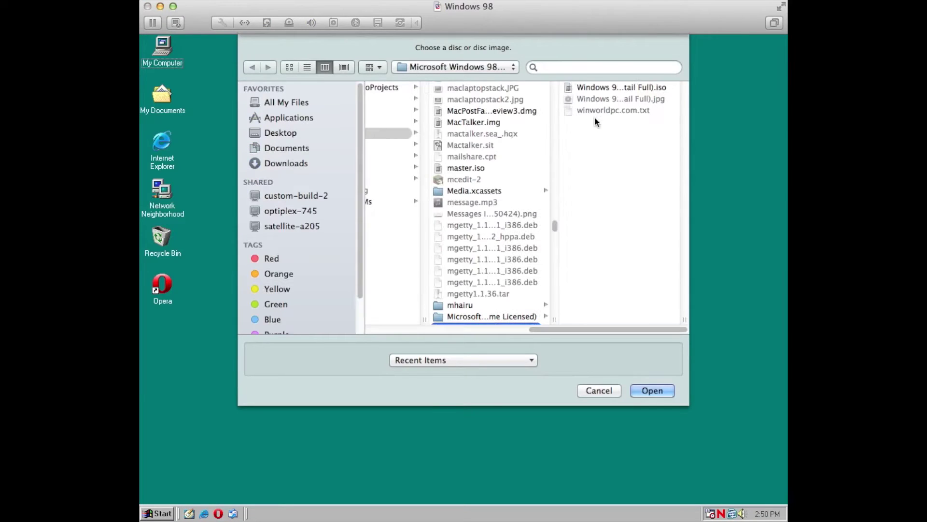
left_click(624, 87)
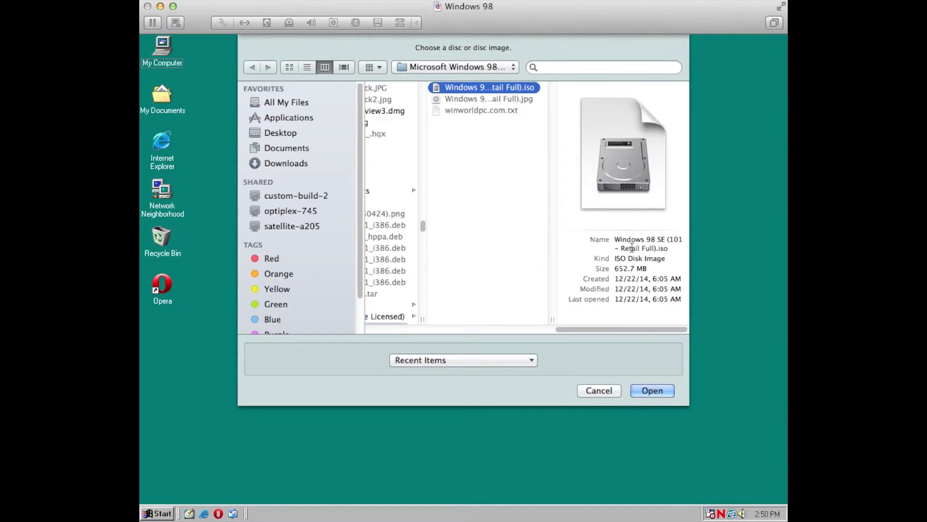
left_click(640, 389)
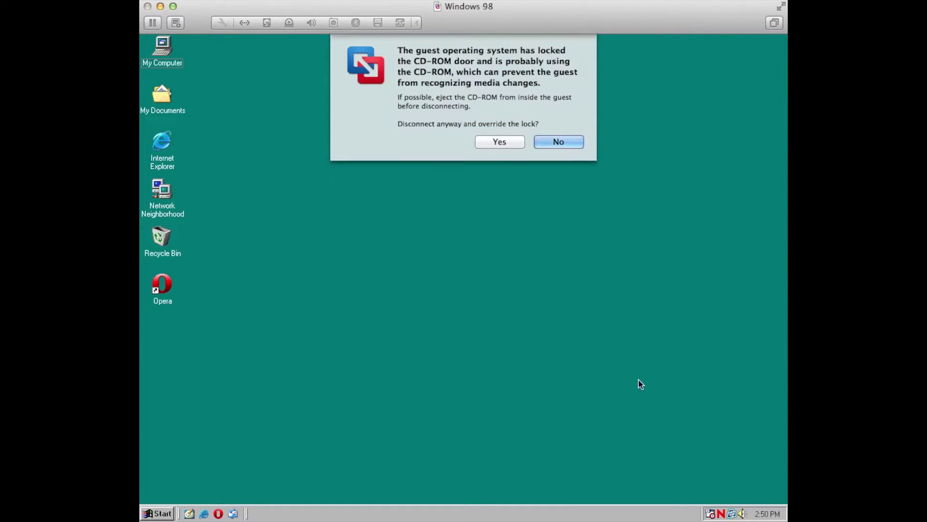
left_click(499, 143)
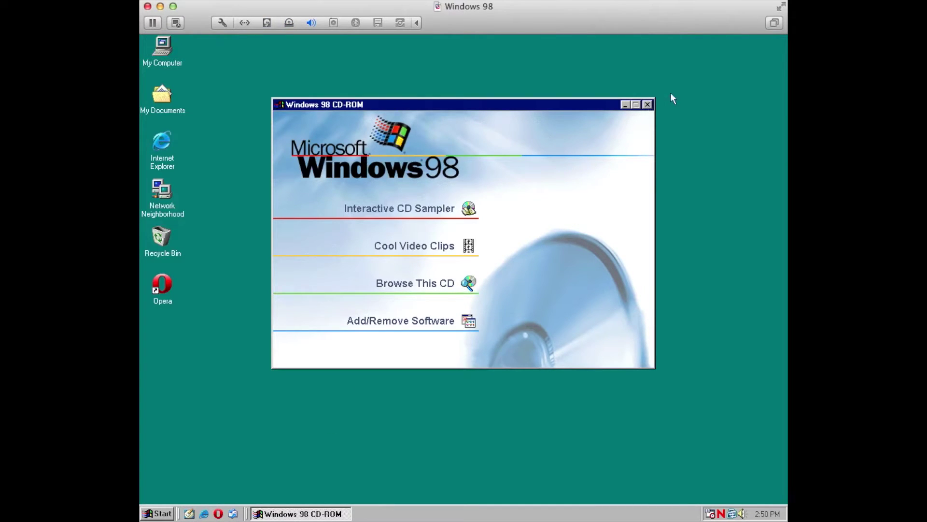
left_click(647, 104)
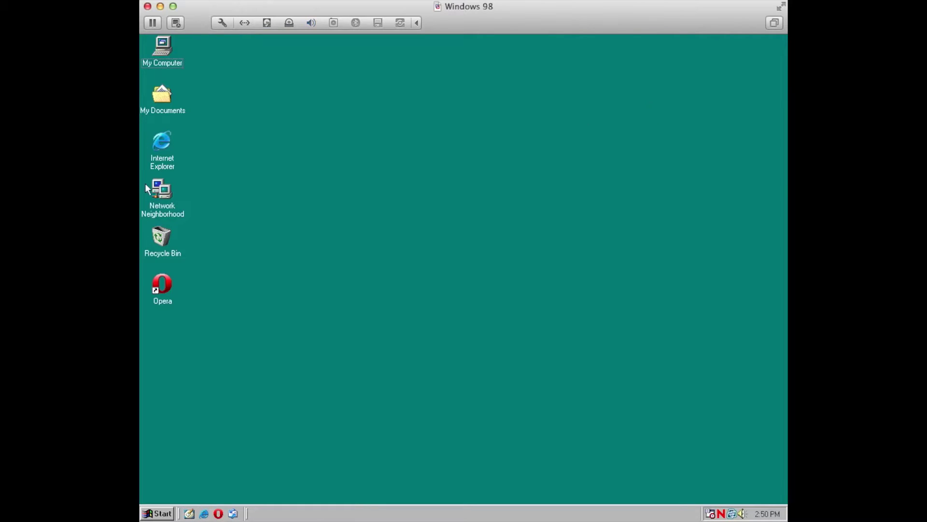
Open the Network settings from the Control Panel.
right_click(165, 54)
left_click(215, 397)
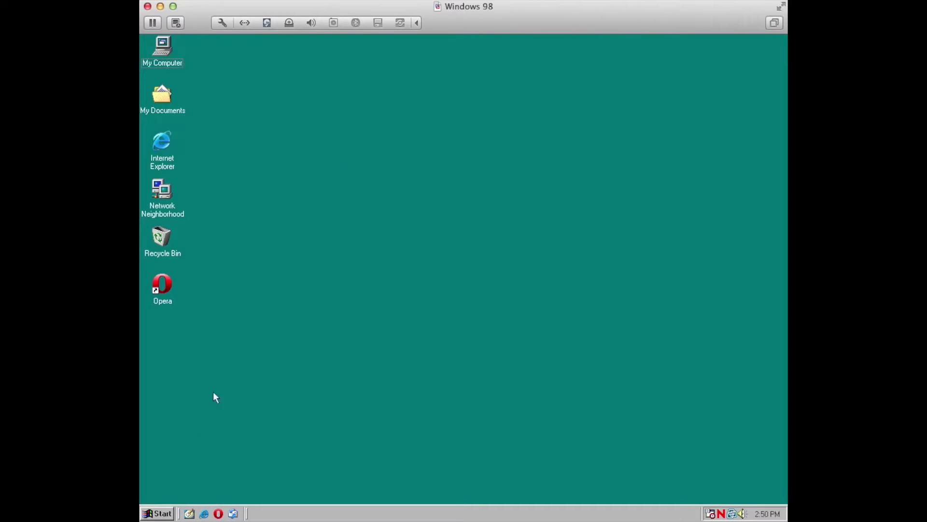
left_click(163, 514)
mouse_move(222, 388)
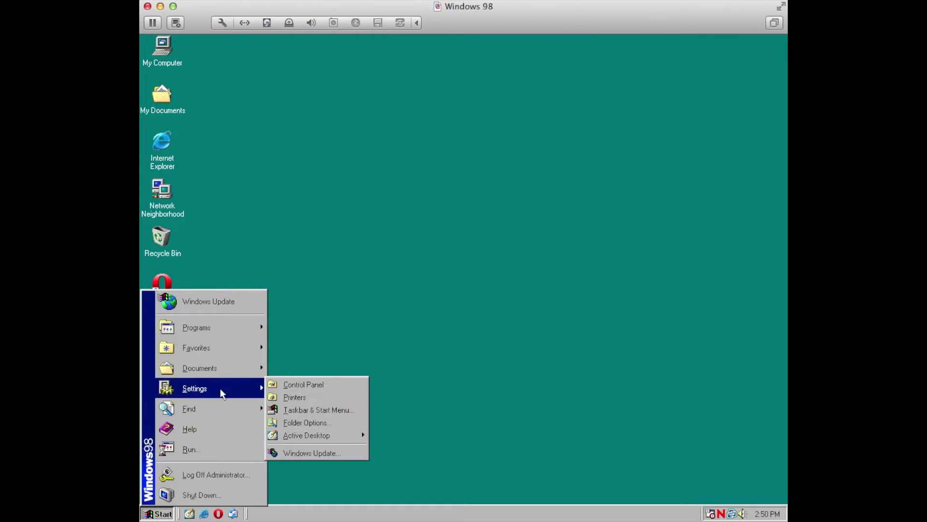
left_click(280, 386)
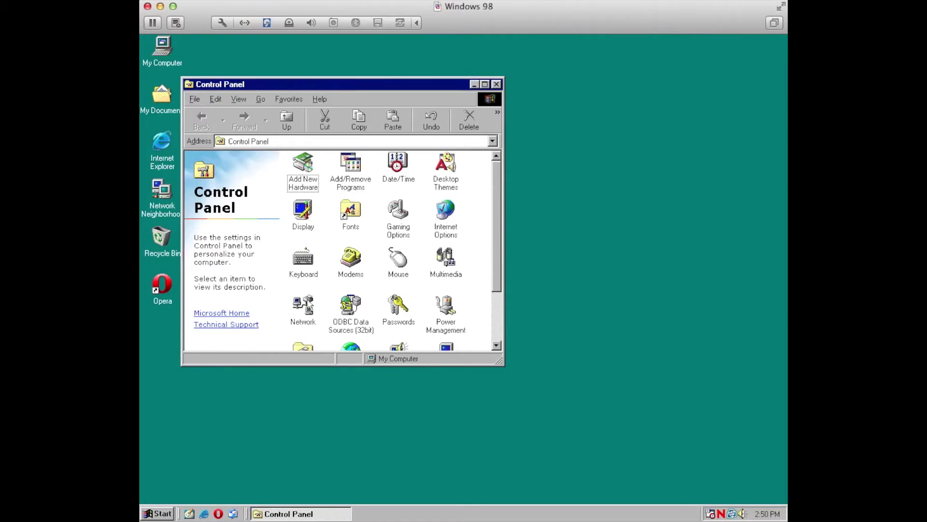
double_click(304, 305)
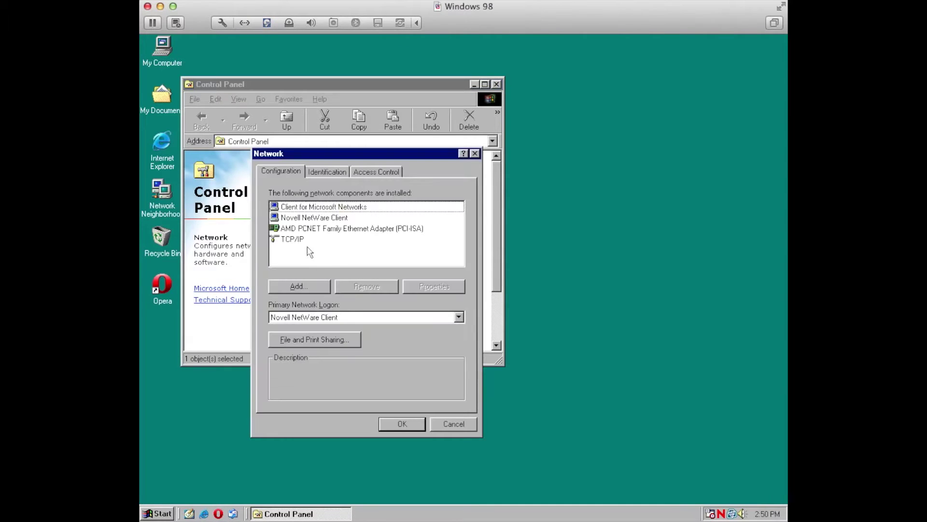
Add Novell's IPX 32-bit Protocol for the Novell NetWare Client to the installed network components.
left_click(290, 288)
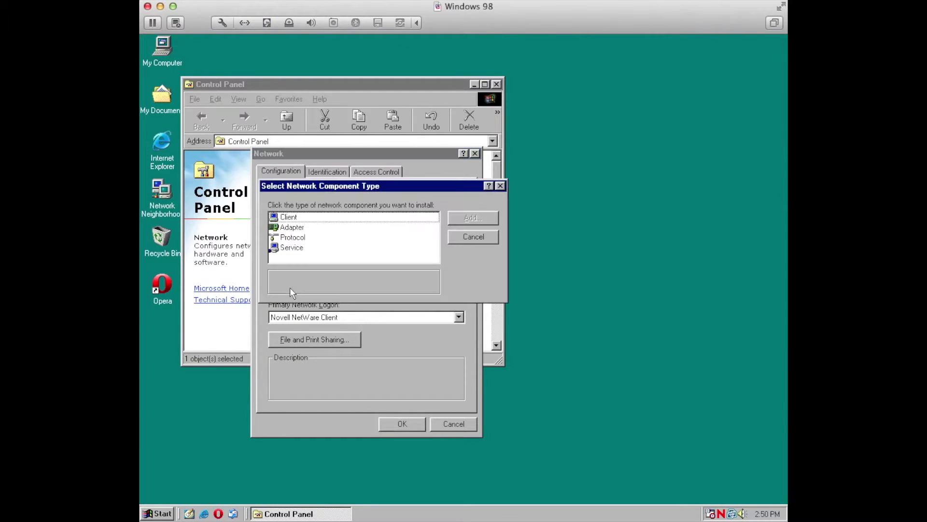
left_click(291, 238)
left_click(481, 219)
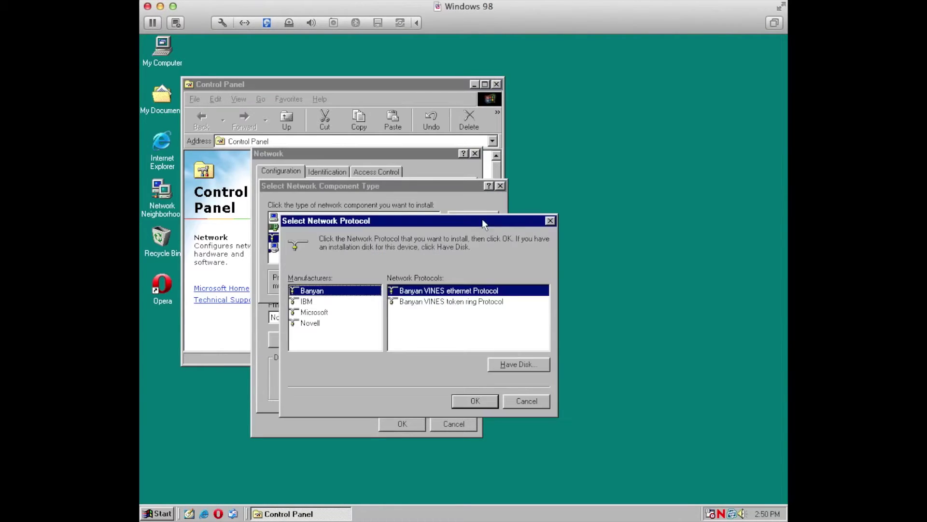
left_click(298, 324)
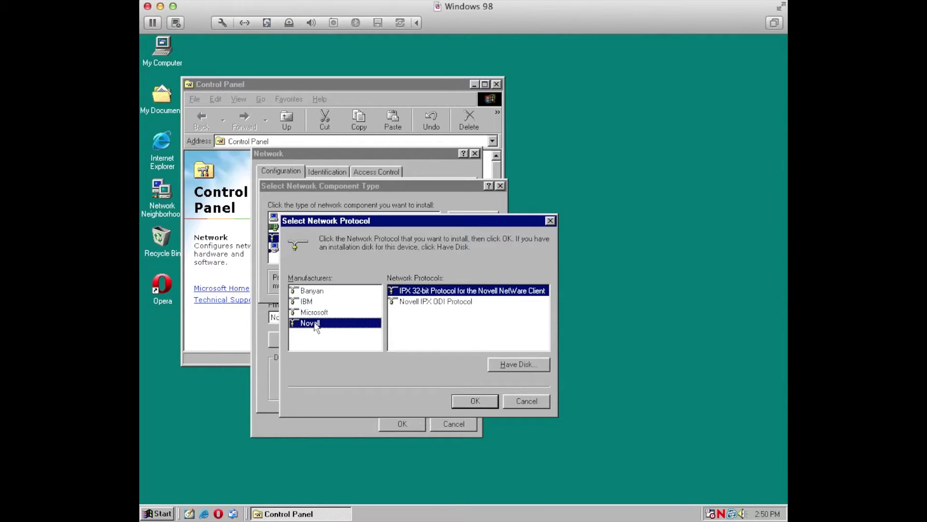
left_click(416, 291)
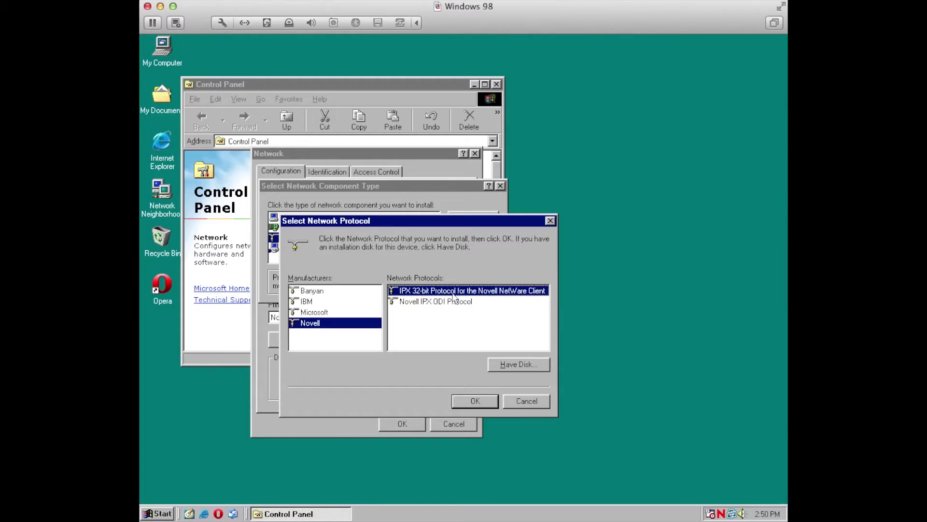
left_click(475, 401)
key("Escape")
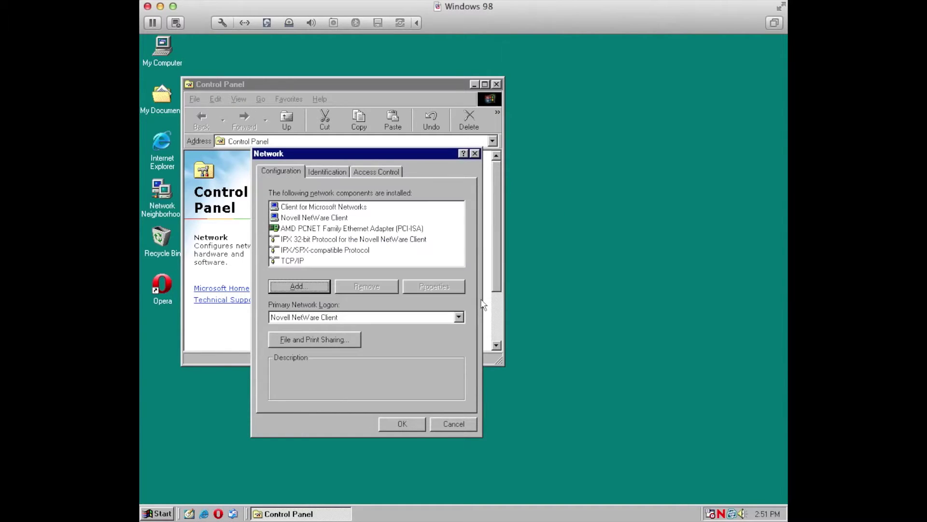
Apply the network changes, supply C:\ibm_enu as the source for the Novell Client files, and restart the computer.
left_click(391, 423)
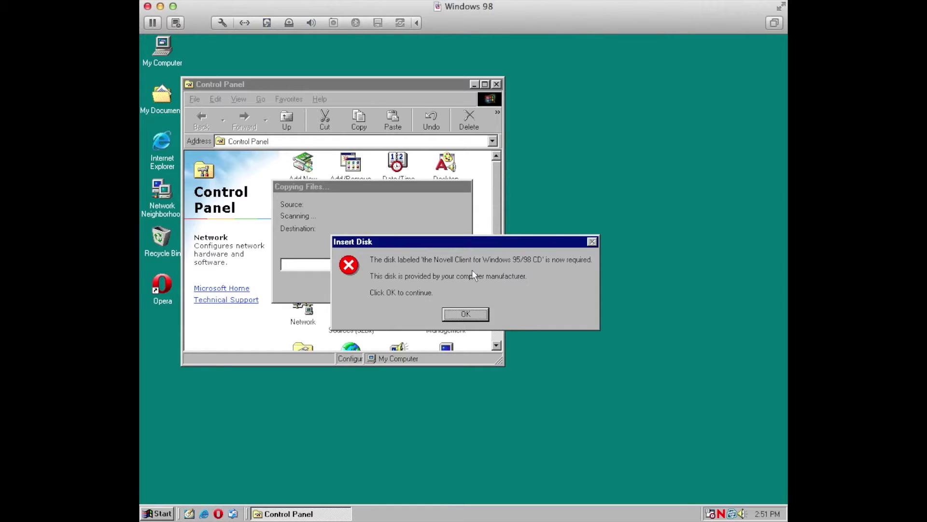
left_click(463, 315)
left_click_drag(409, 326, 331, 326)
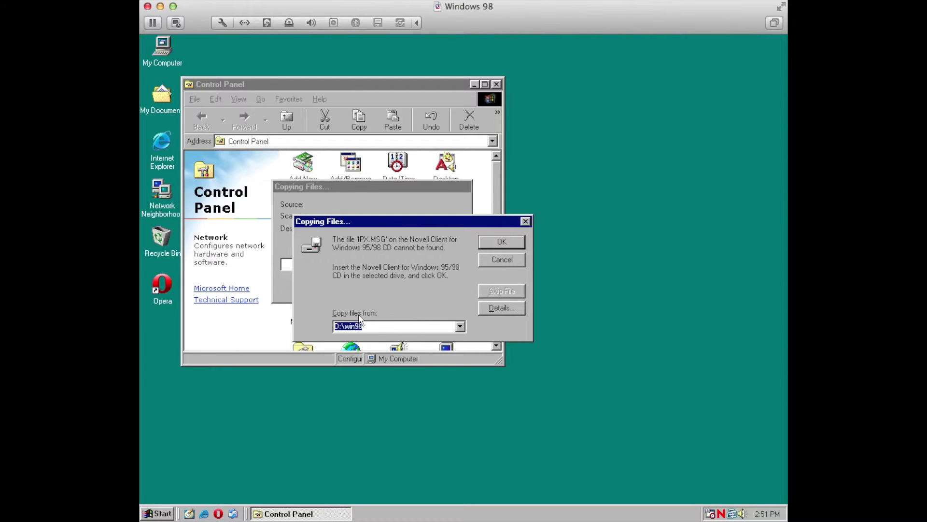
type("C:")
double_click(164, 48)
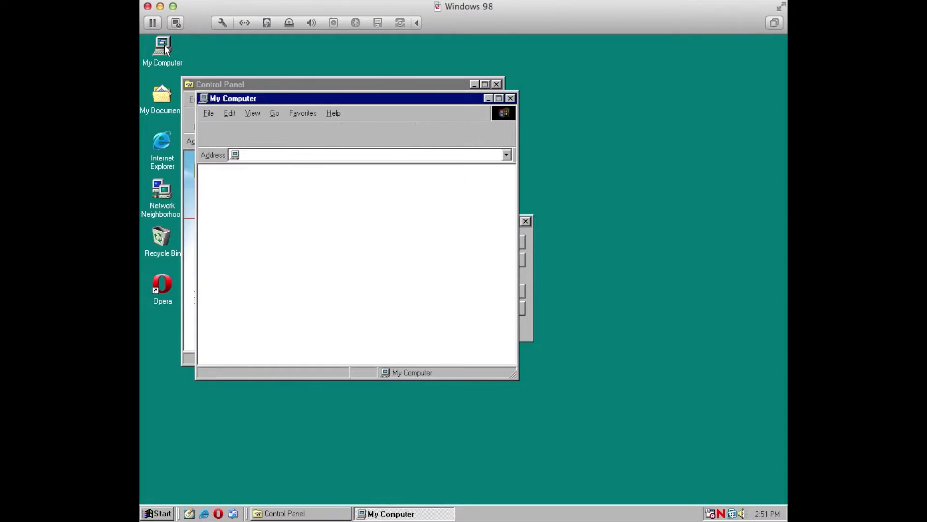
double_click(373, 184)
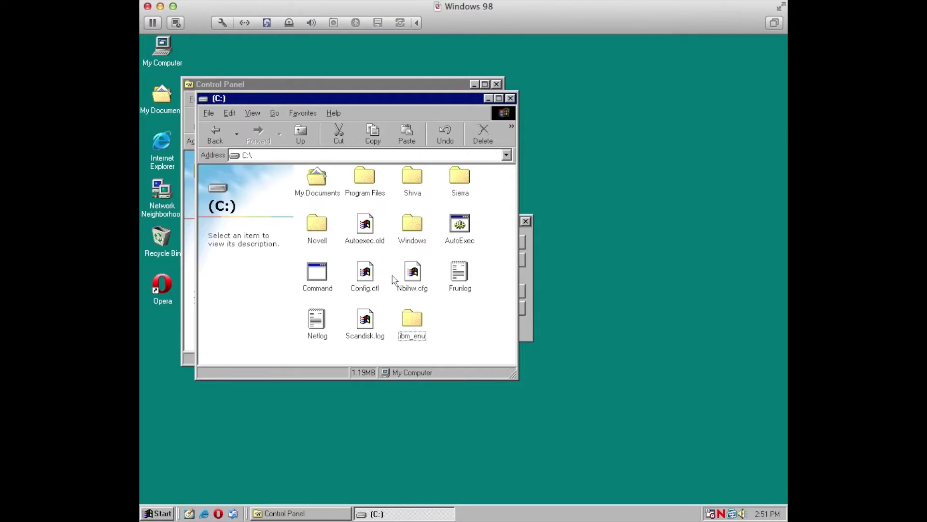
left_click(412, 317)
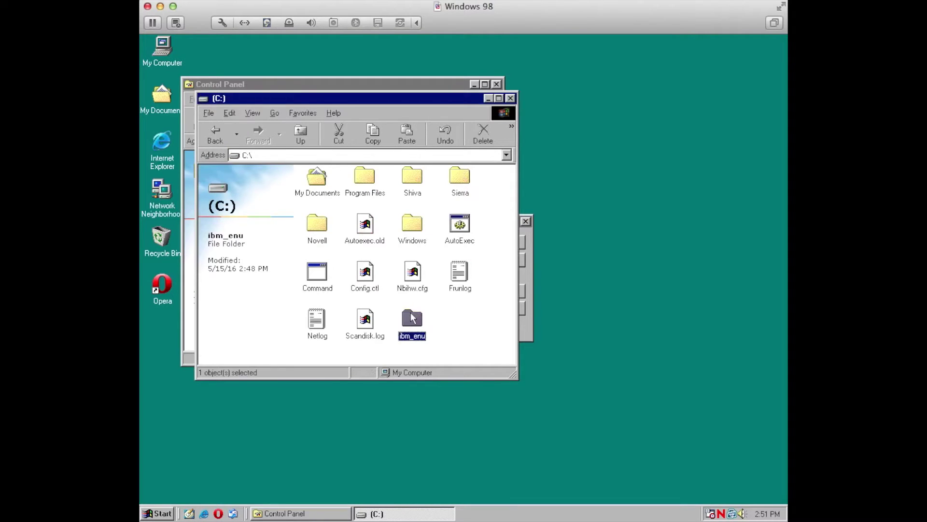
left_click(531, 230)
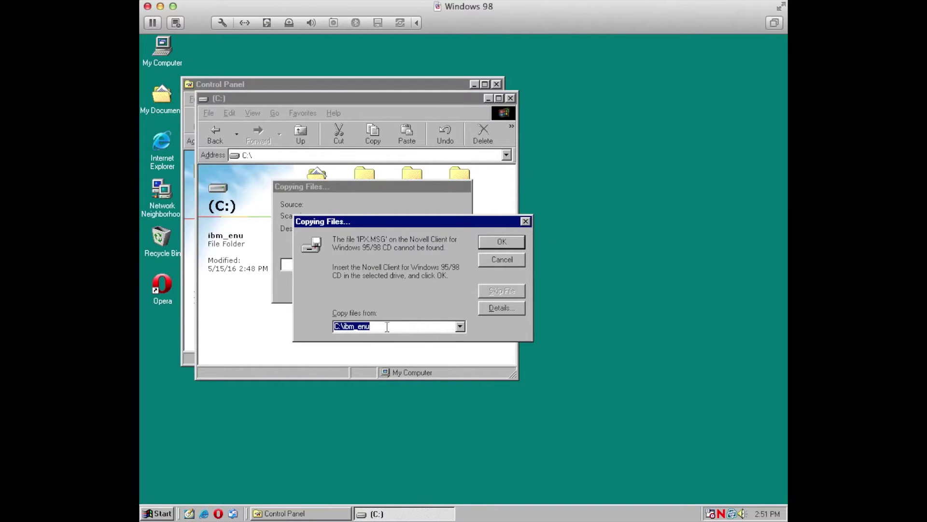
left_click(491, 240)
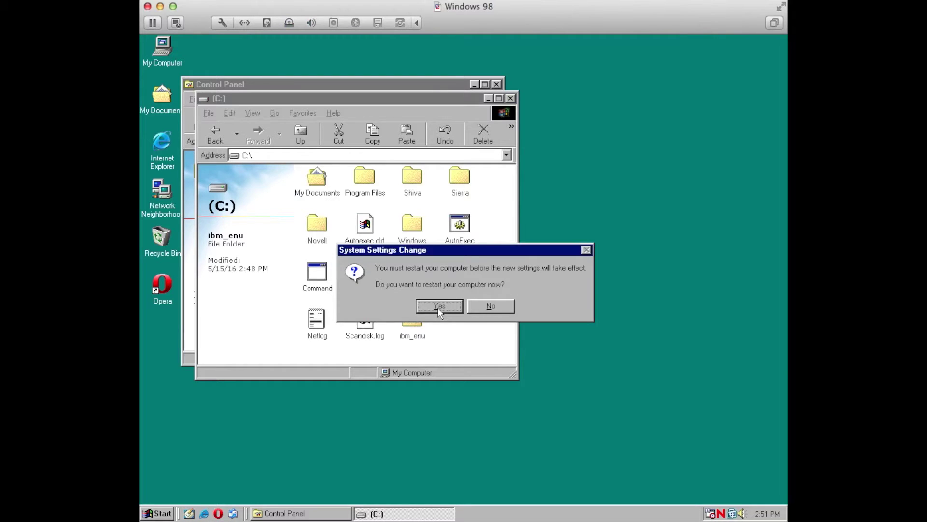
left_click(438, 306)
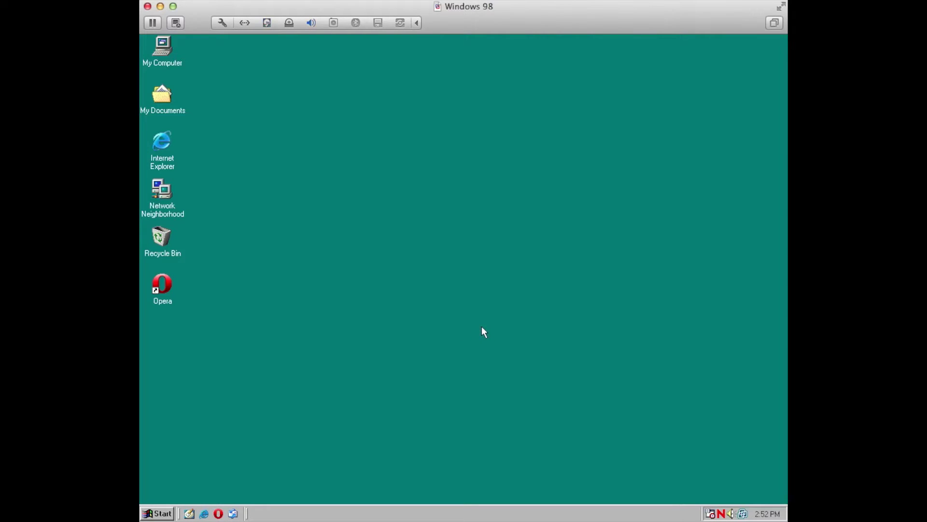
Open the Shiva folder on drive C: and locate the Snm program.
double_click(166, 47)
left_click_drag(248, 99, 300, 99)
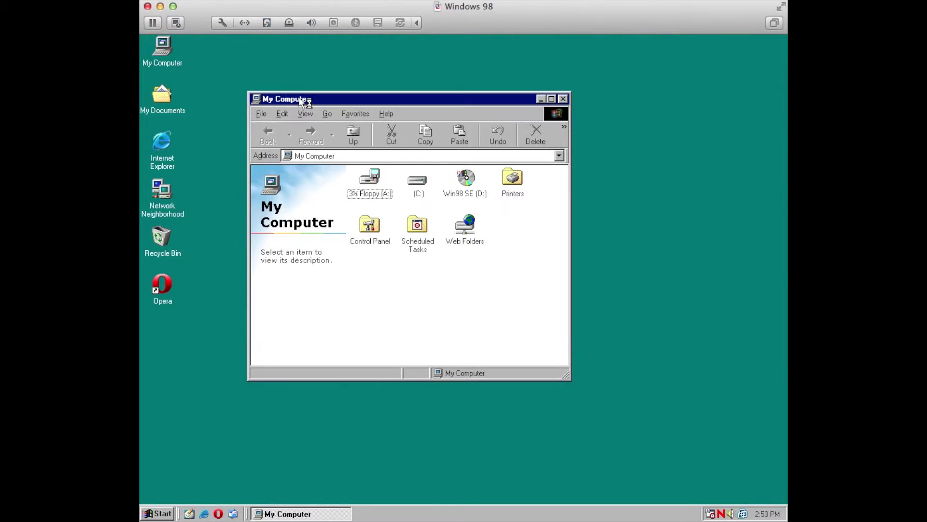
double_click(418, 183)
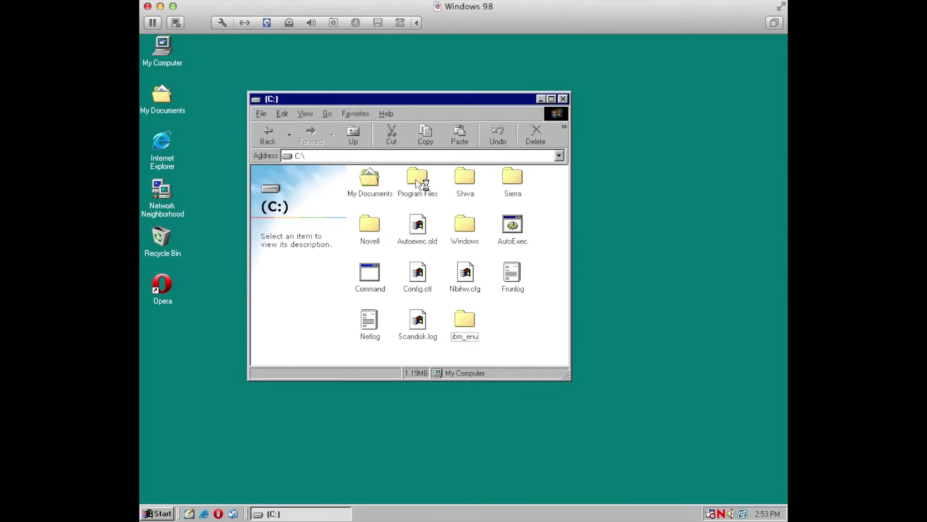
double_click(465, 182)
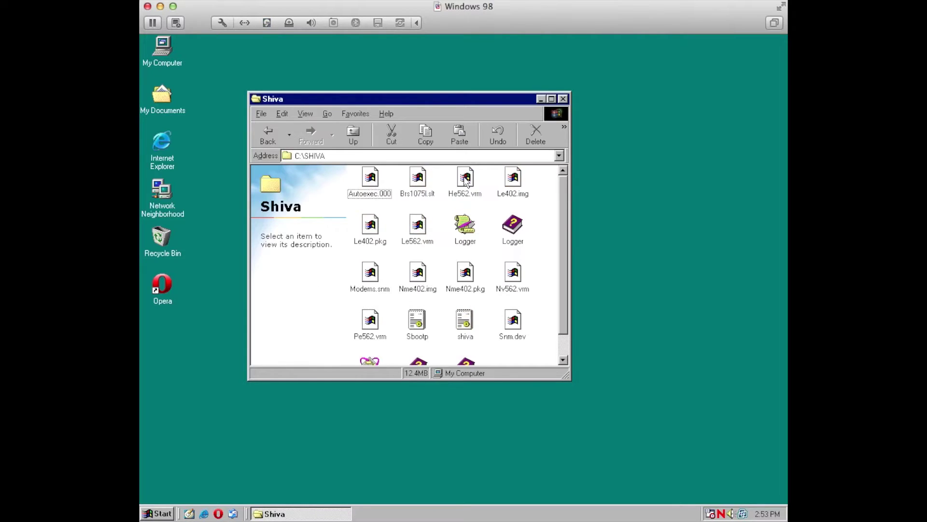
scroll(505, 225, "down", 1)
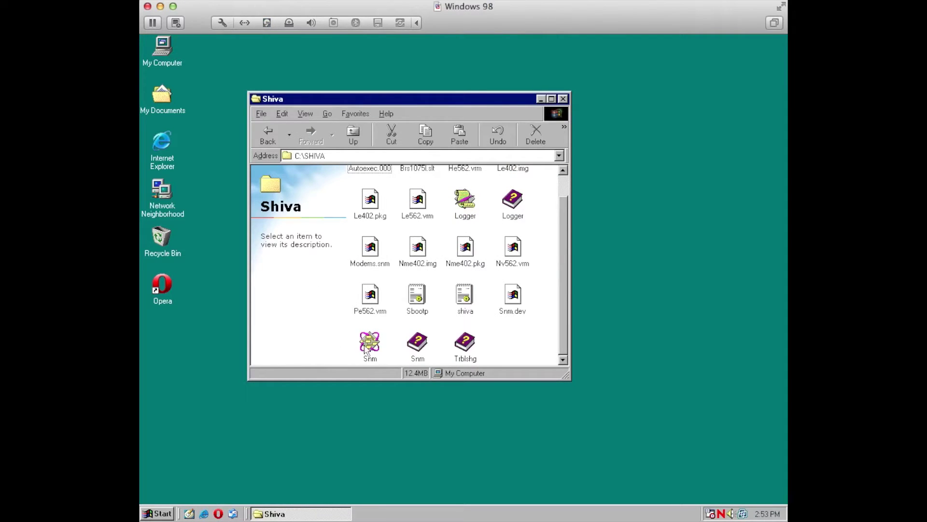
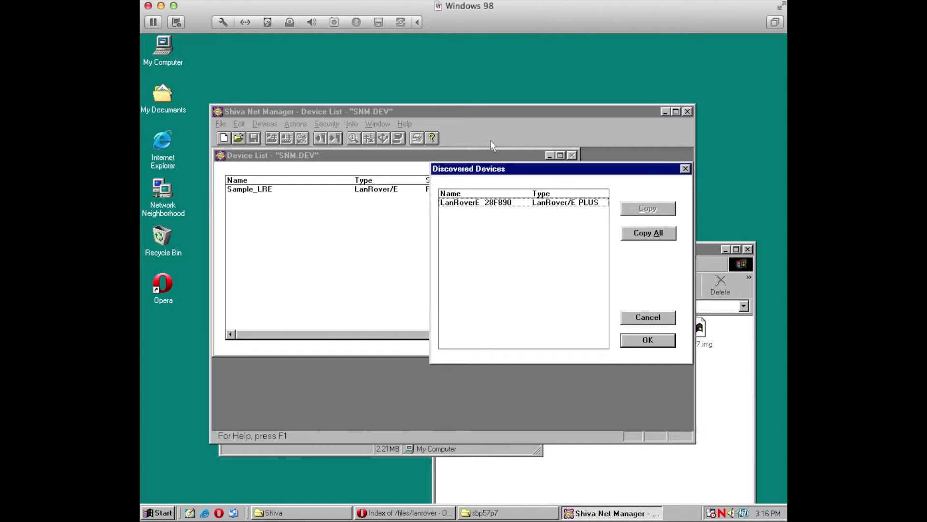
Copy the discovered LanRoverE_28F890 into the SNM.DEV device list and select it there.
left_click_drag(512, 164, 476, 165)
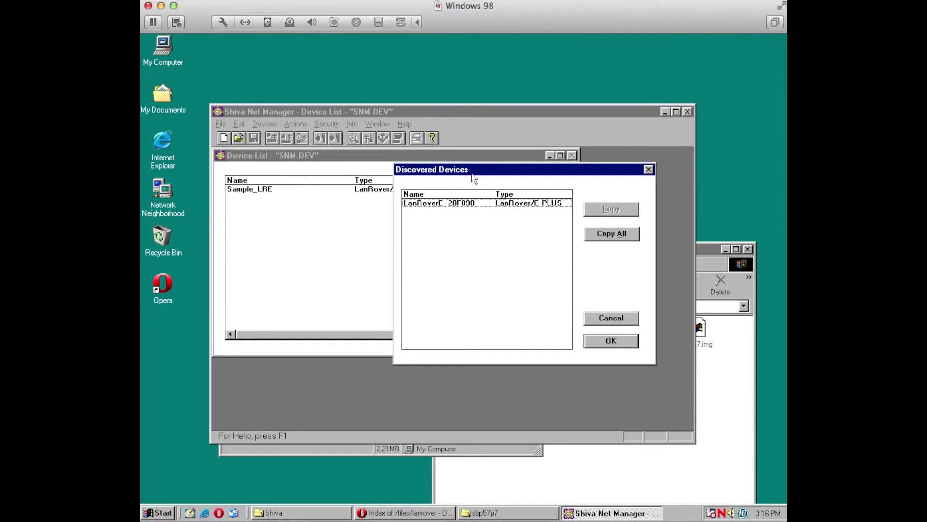
left_click(464, 204)
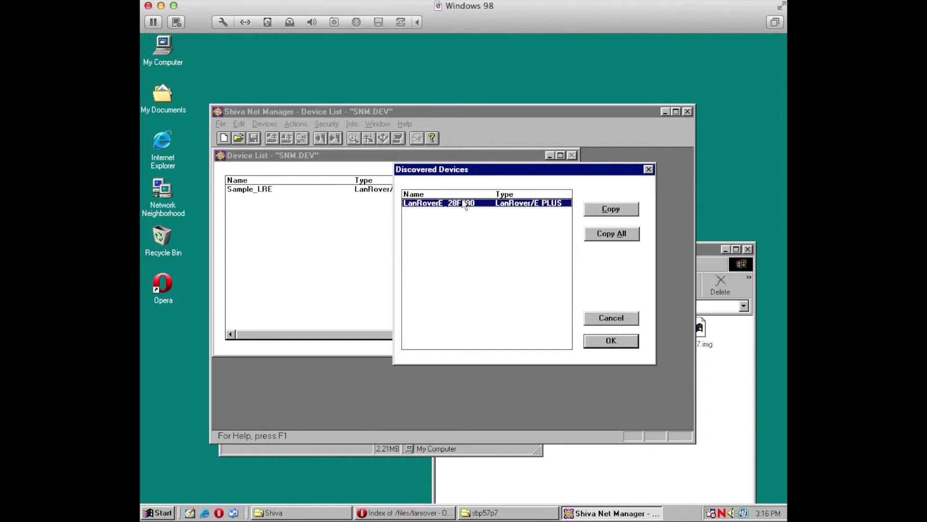
left_click(611, 210)
left_click(610, 344)
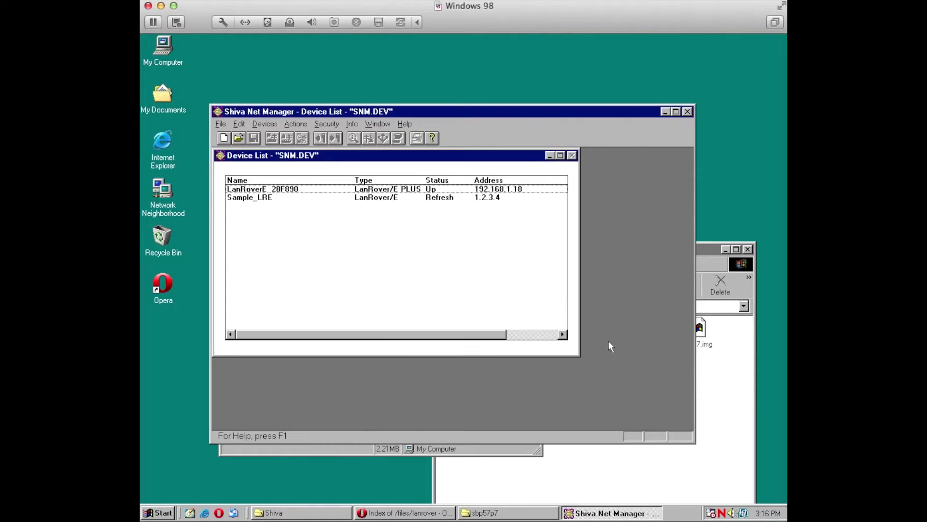
left_click(395, 190)
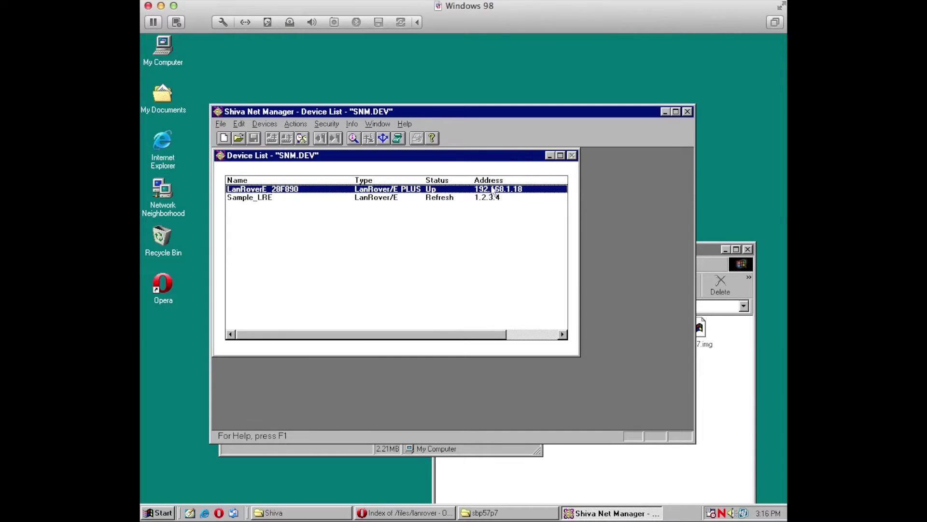
Try to open the configuration of LanRoverE_28F890 and close Shiva Net Manager.
double_click(279, 191)
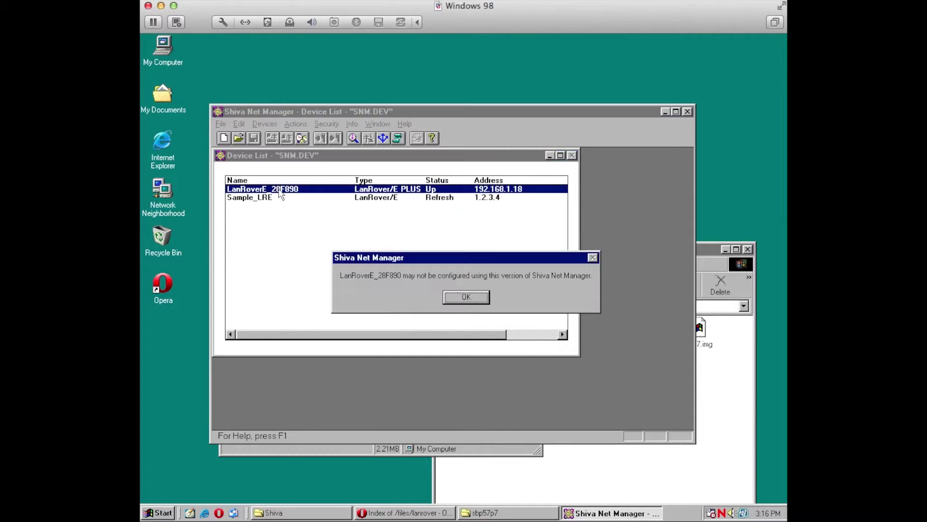
left_click(466, 297)
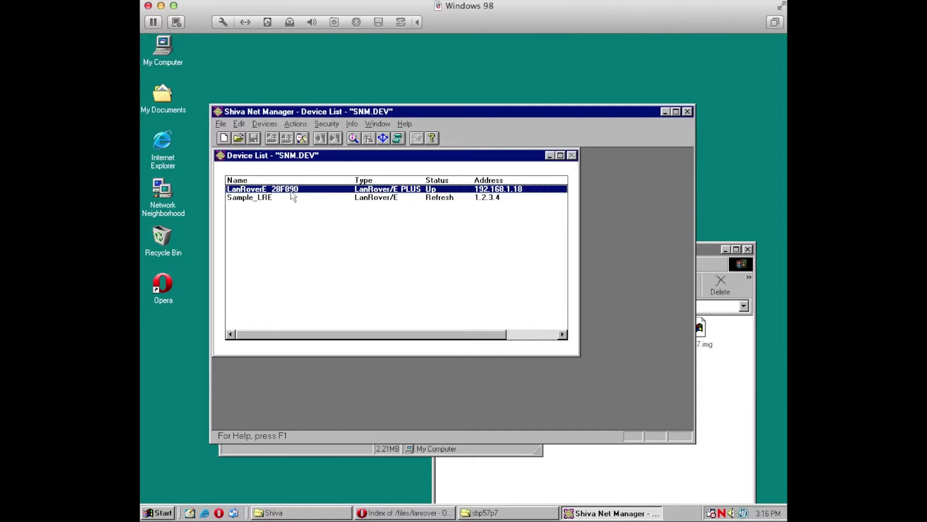
left_click(687, 112)
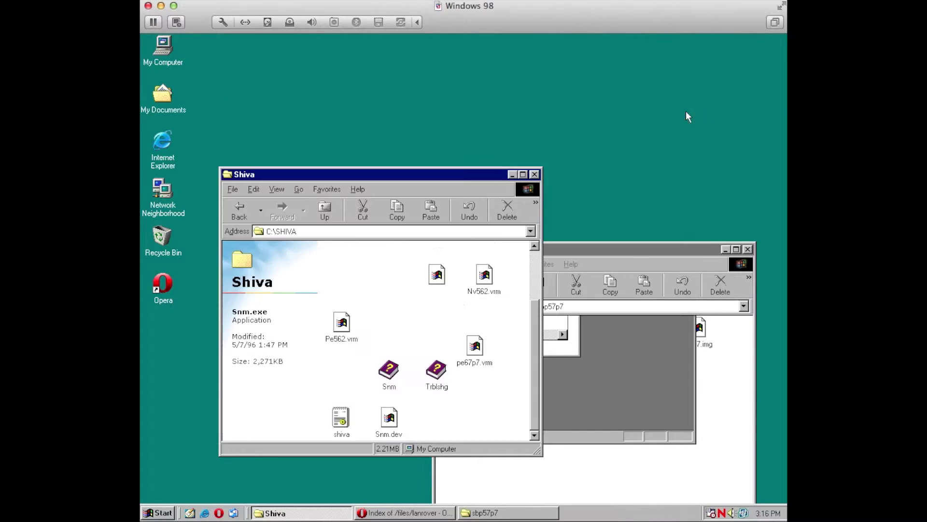
Switch to Opera, download and save 4.5.2.zip from the lanrover file index, and close the browser once the download is done.
left_click(406, 514)
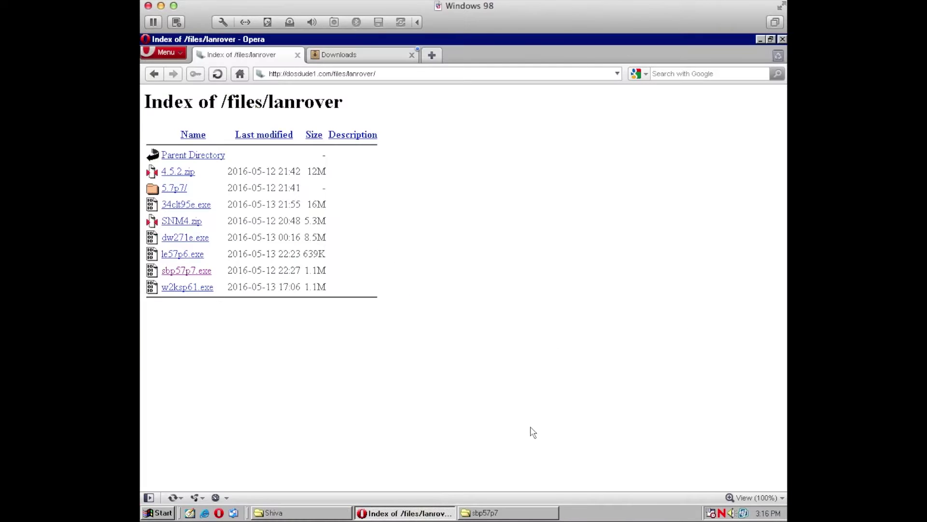
left_click(172, 175)
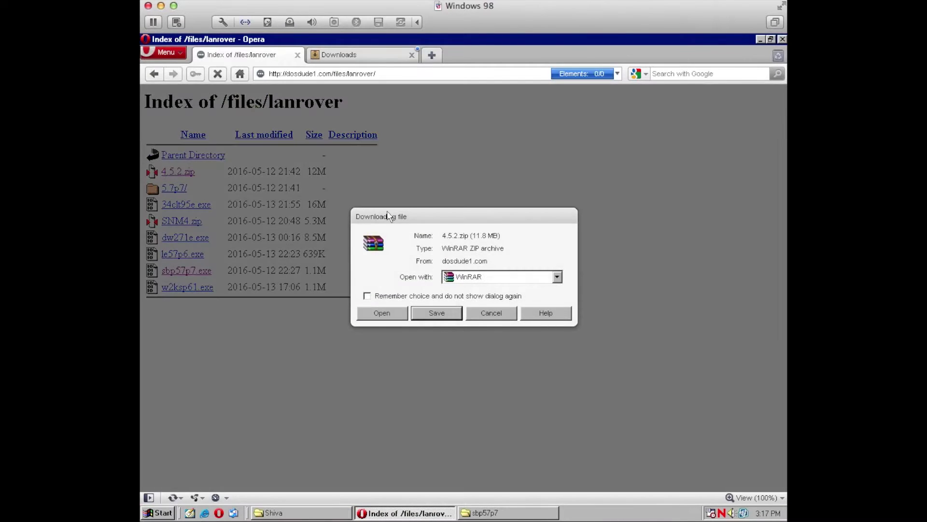
left_click(423, 317)
left_click(370, 182)
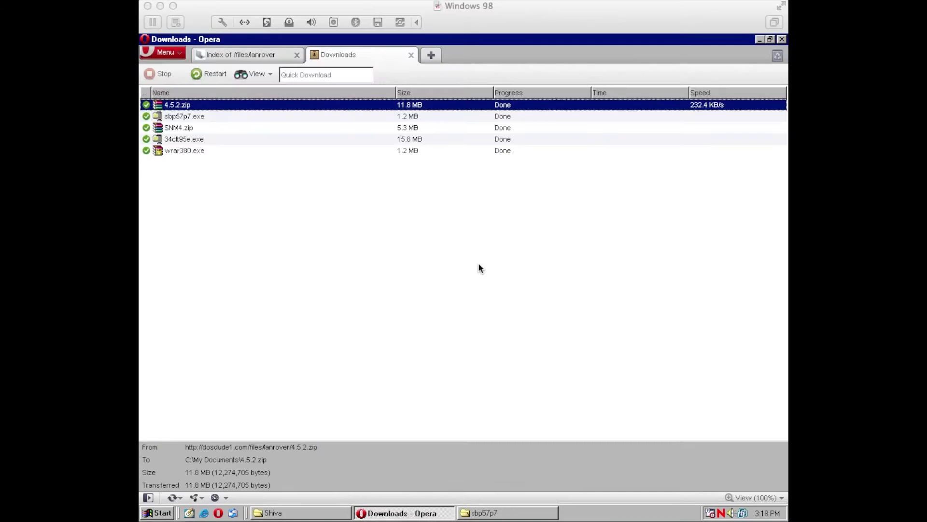
left_click(480, 268)
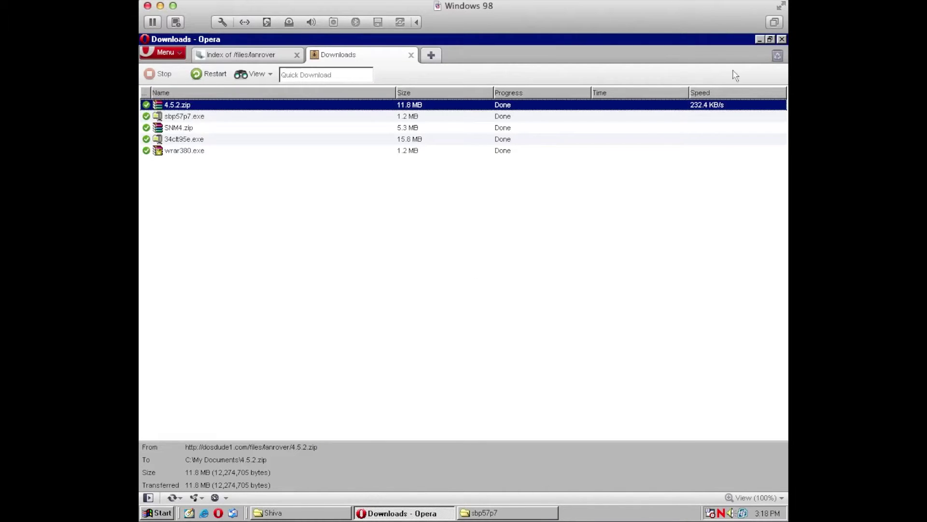
left_click(781, 39)
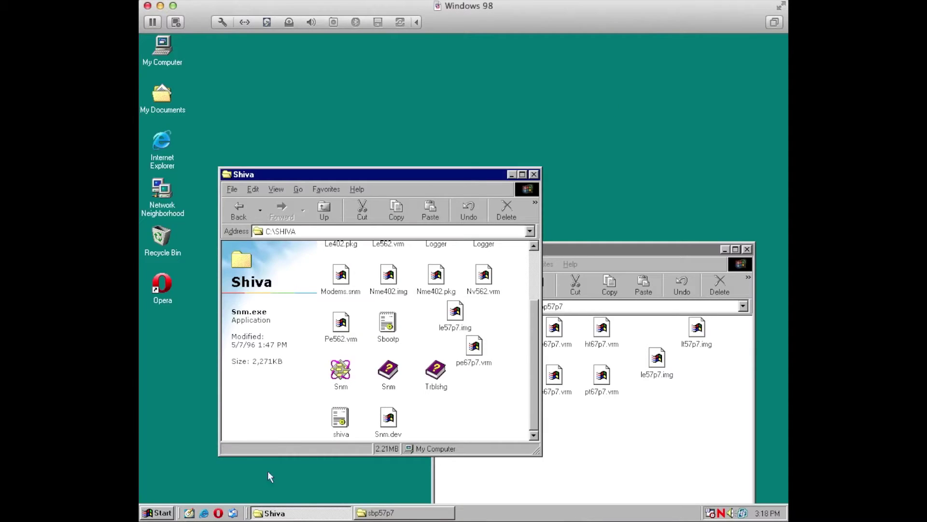
Open My Documents and extract the 4.5.2 archive into its own 4.5.2 folder.
left_click(159, 513)
left_click(265, 473)
left_click(161, 95)
double_click(161, 94)
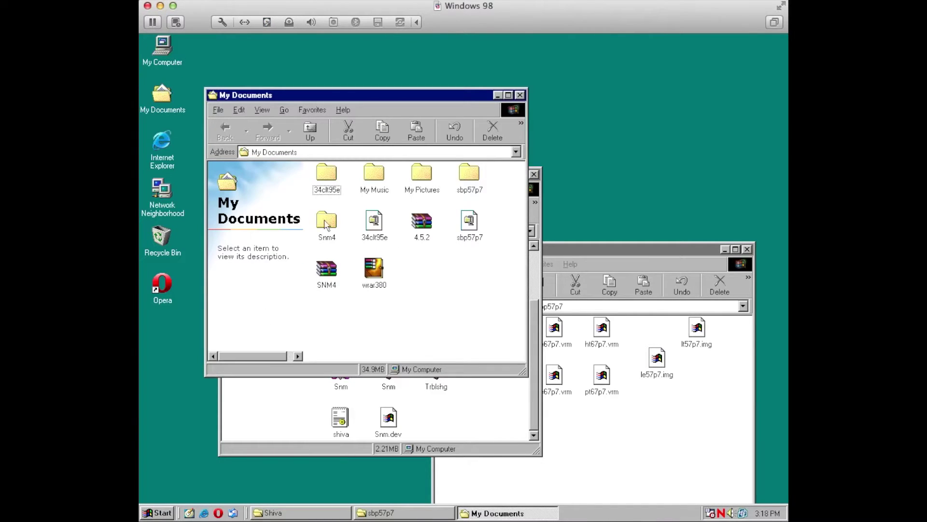
right_click(426, 226)
left_click(439, 261)
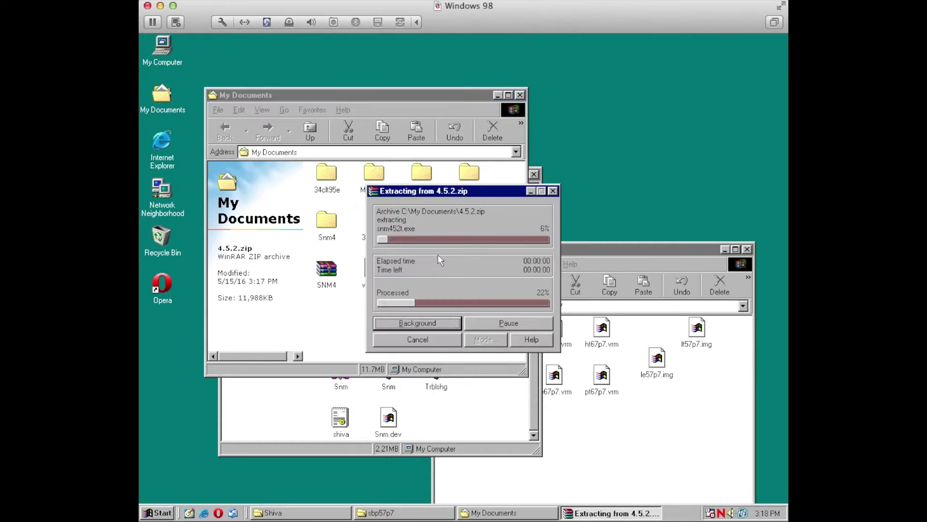
Open the nested folder C:\My Documents\4.5.2\4.5.2 and run the Setup program.
left_click(417, 272)
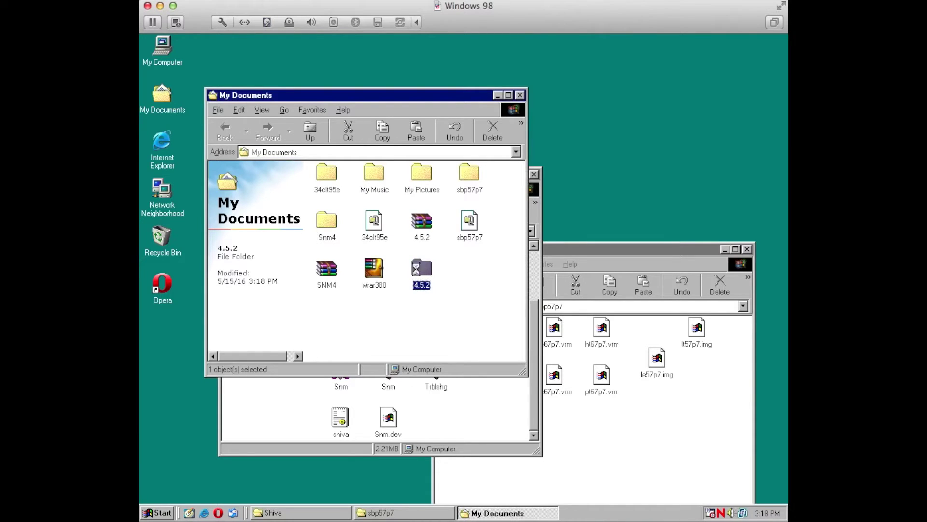
double_click(417, 273)
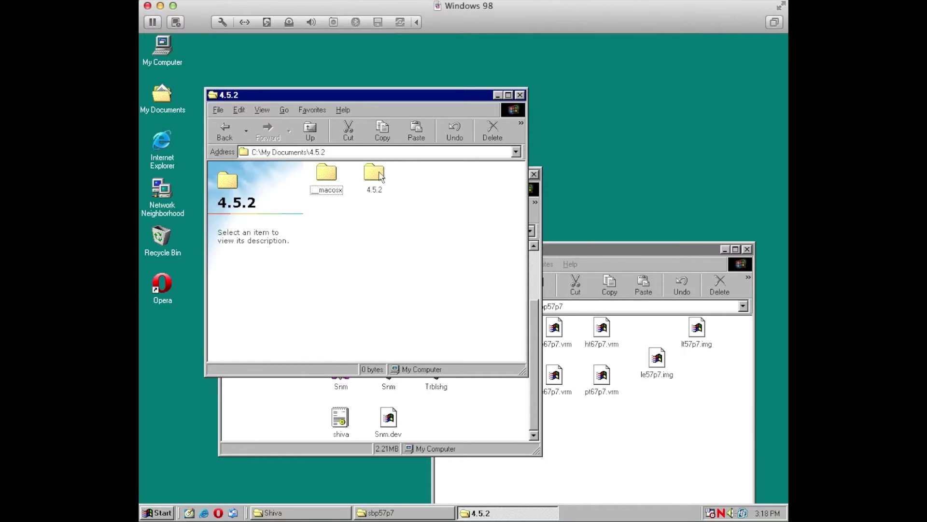
left_click(625, 246)
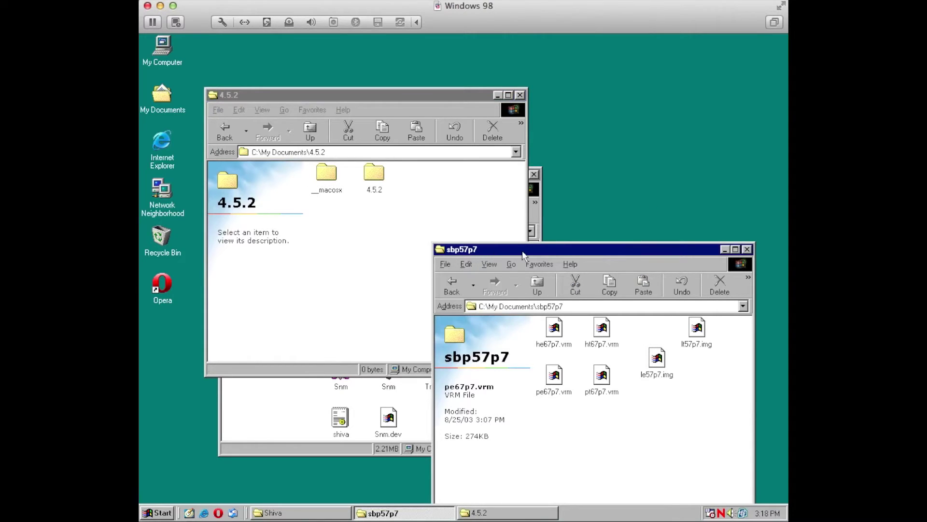
left_click(411, 208)
double_click(371, 170)
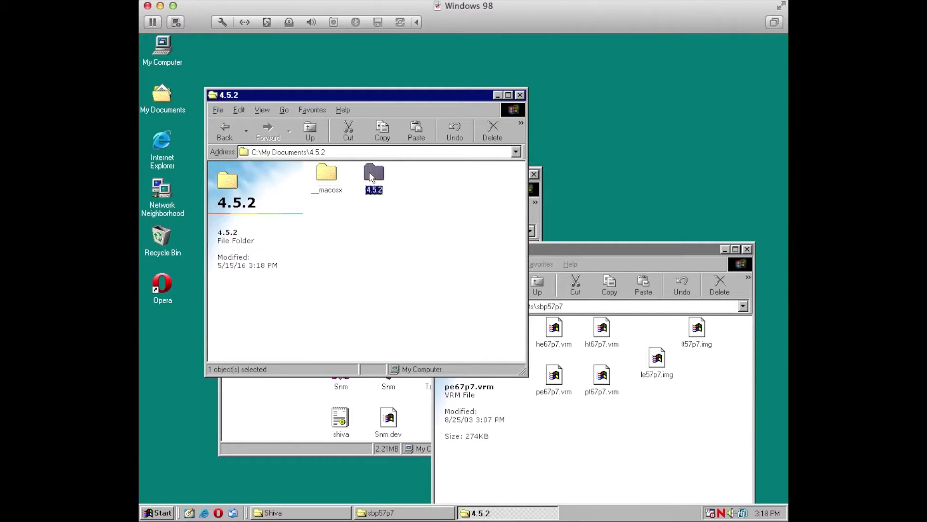
scroll(437, 227, "down", 5)
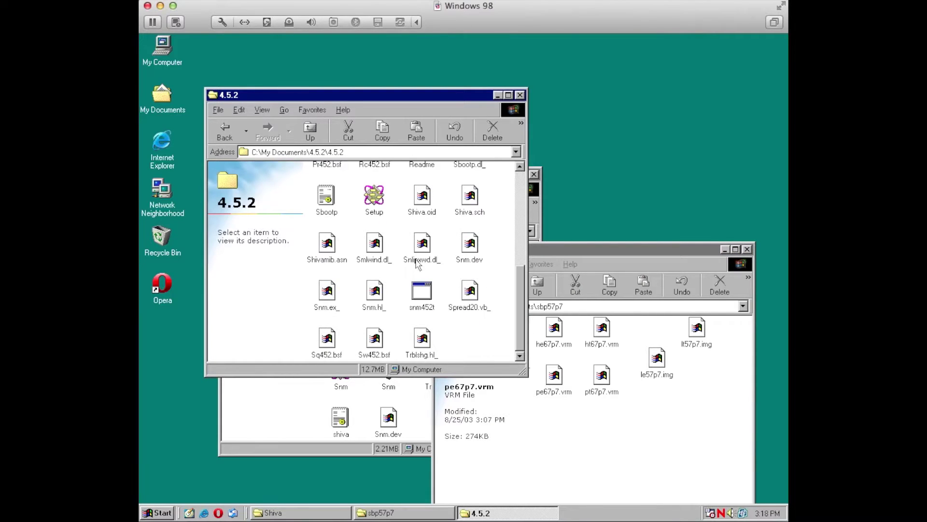
double_click(374, 196)
Install Shiva Net Manager into c:\shiva, replacing the existing version, and decline the reboot.
left_click(270, 154)
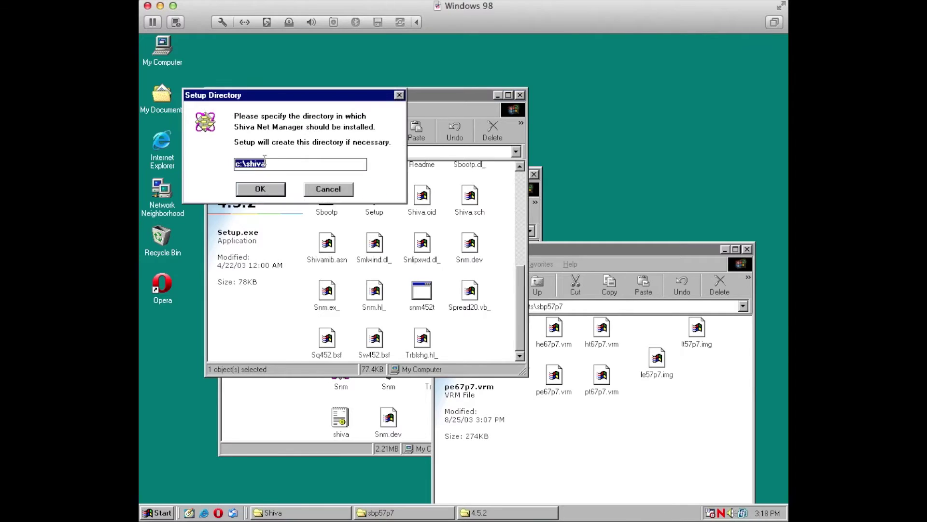
left_click(275, 189)
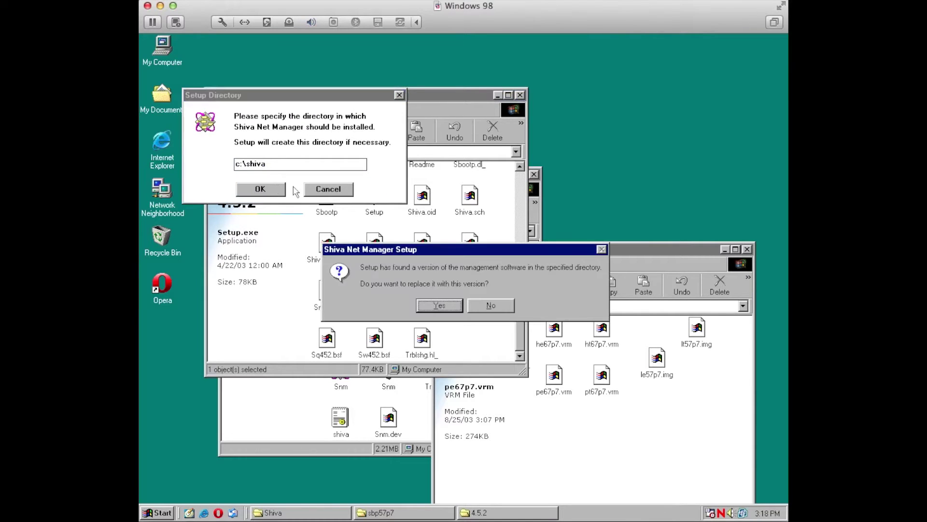
left_click(439, 305)
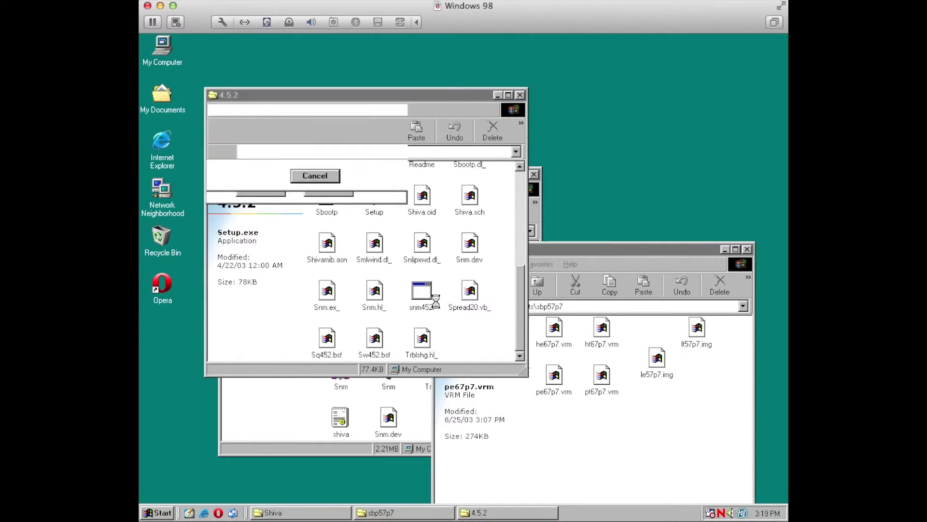
left_click(462, 305)
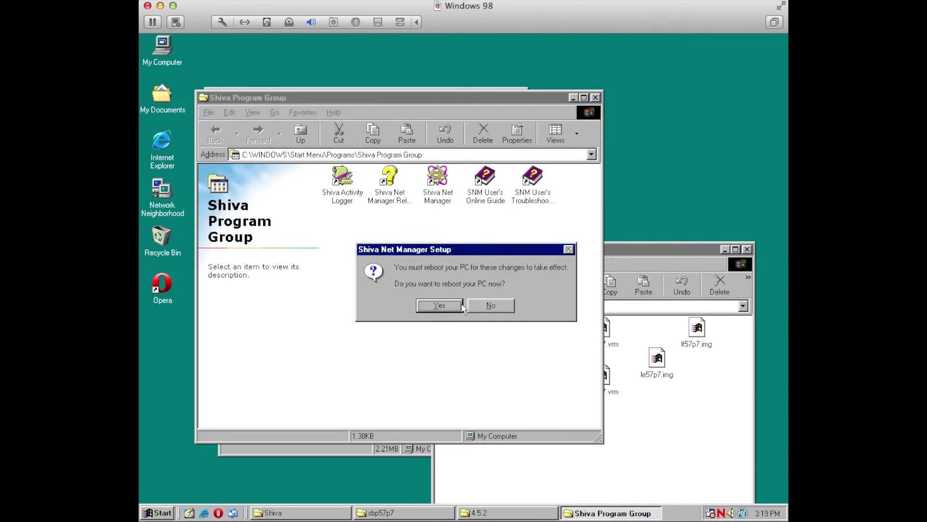
left_click(488, 305)
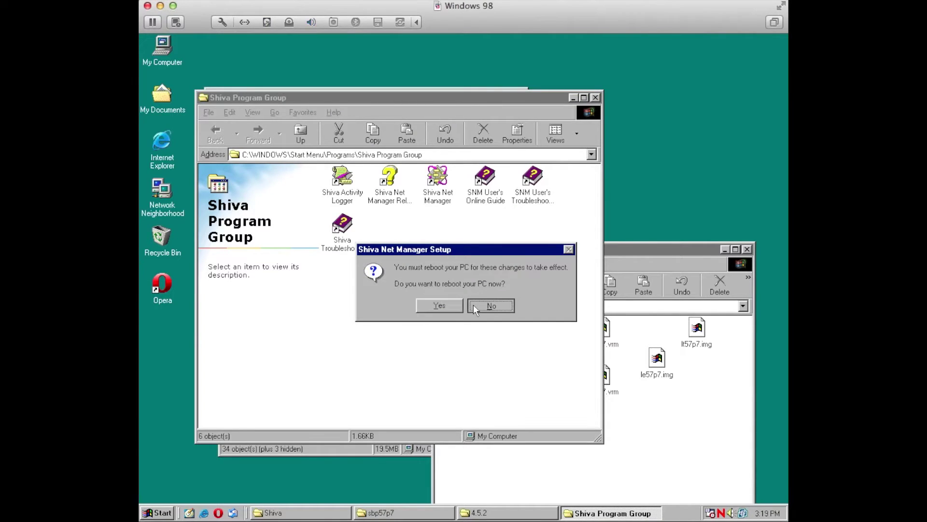
Launch Shiva Net Manager from the Shiva Program Group and open the configuration of LanRoverE_28F890.
double_click(437, 179)
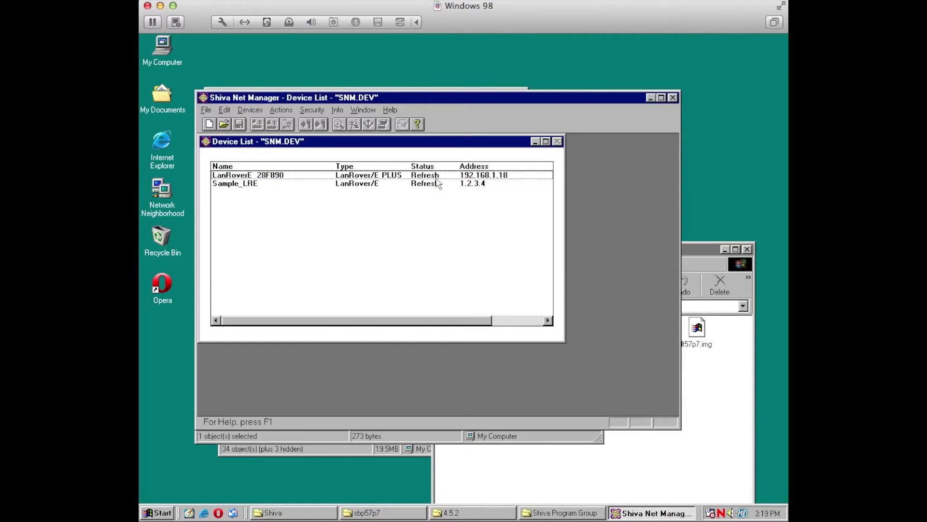
left_click(455, 175)
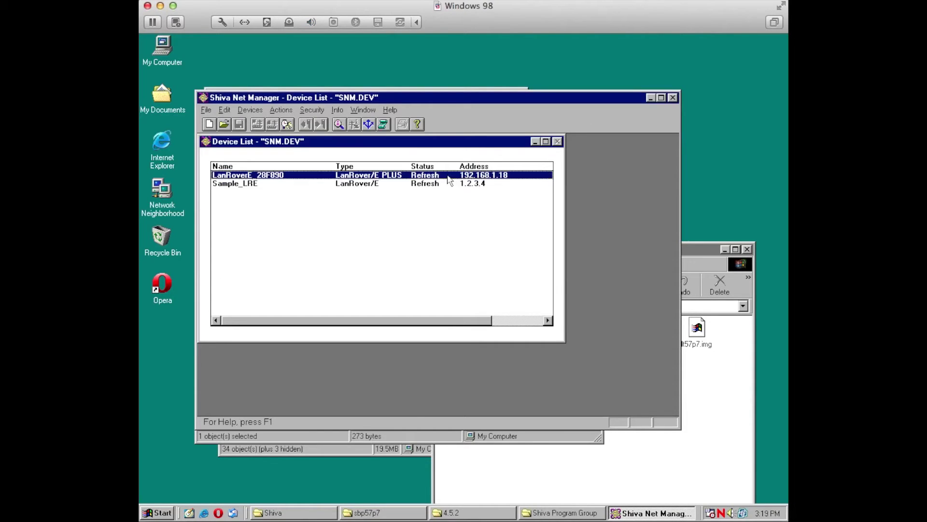
left_click(257, 114)
left_click(261, 123)
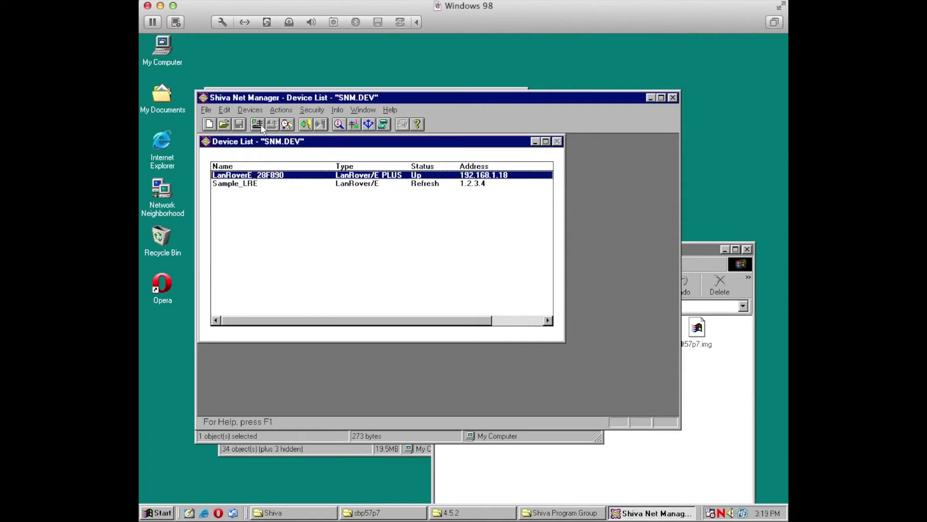
double_click(408, 175)
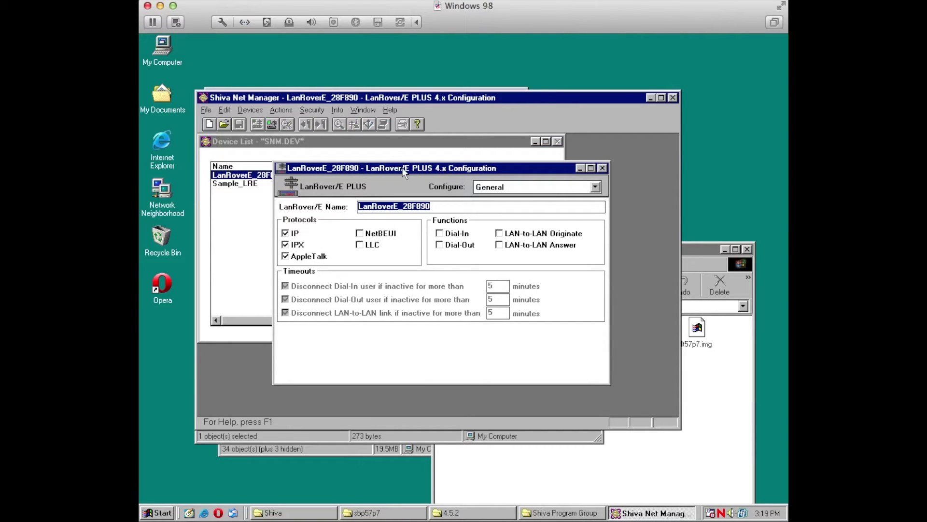
Enable the Dial-In and LAN-to-LAN Originate functions for the LanRover and show its Accelerators settings.
left_click(449, 238)
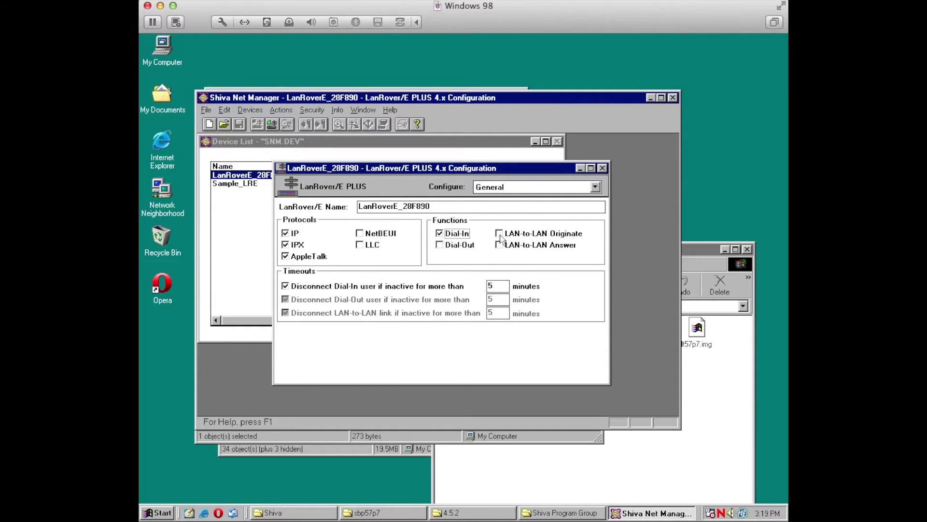
left_click(537, 236)
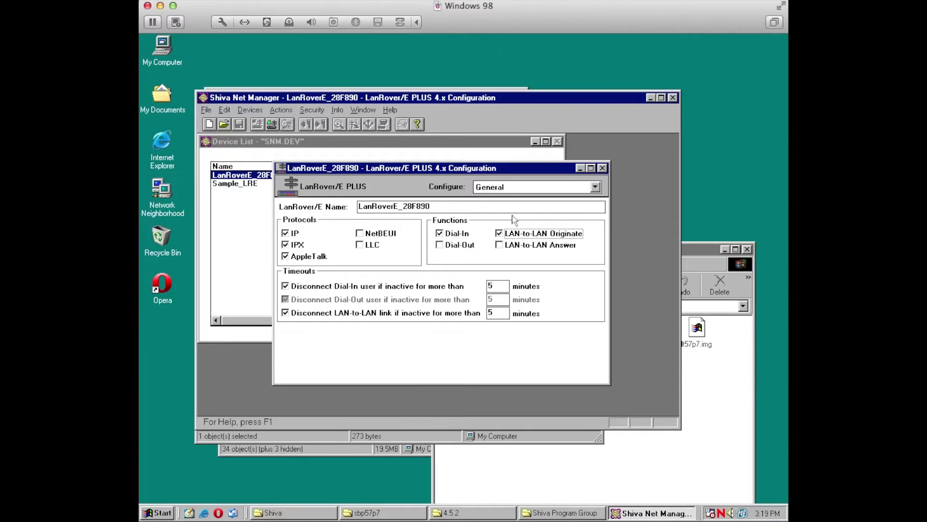
left_click(596, 188)
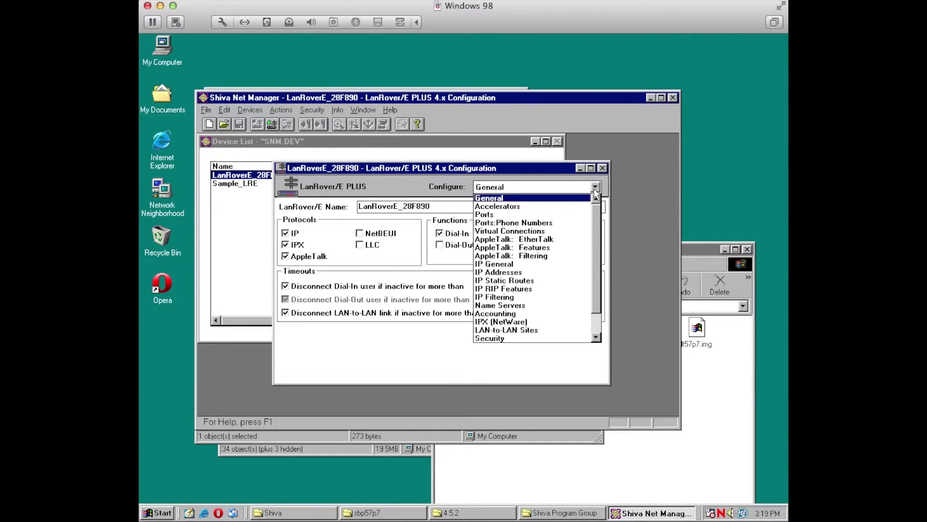
left_click(501, 208)
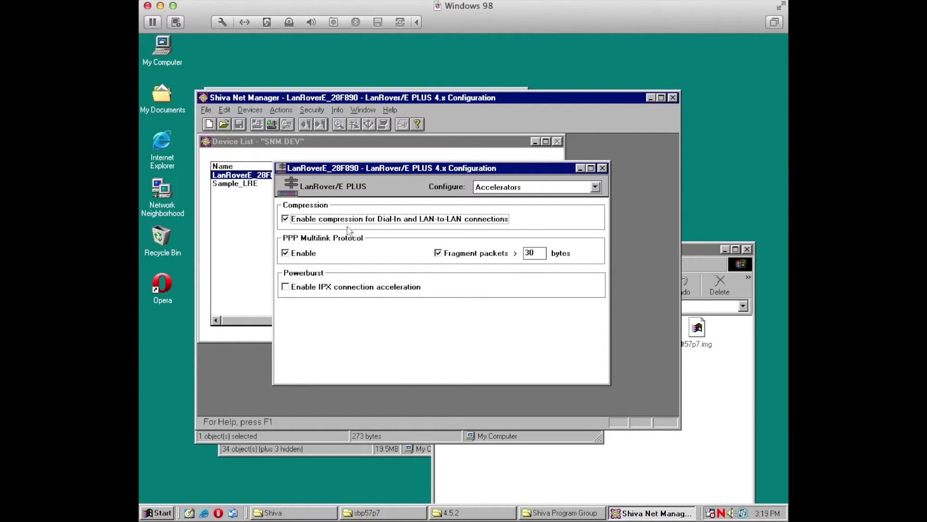
In the IP General settings, set the IP network mask to 255.255.255.0 and the default router to 192.168.1.1.
left_click(595, 187)
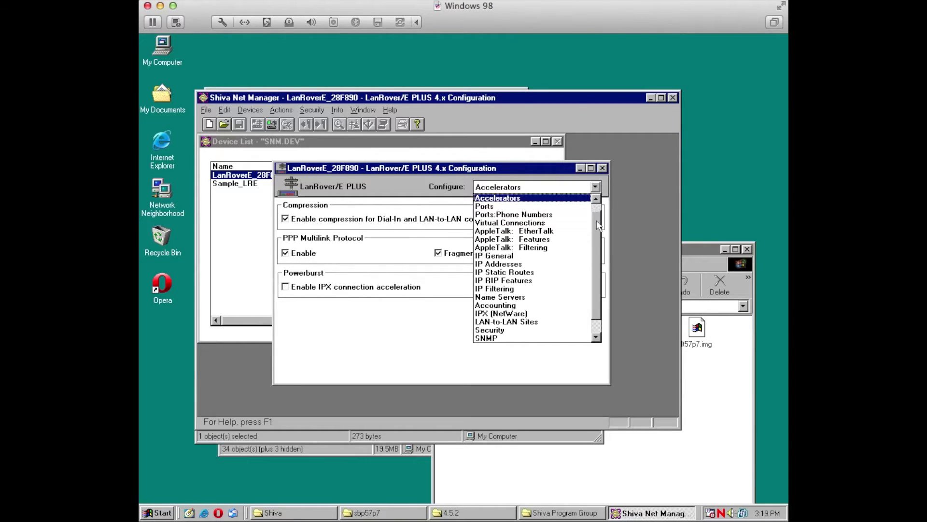
scroll(598, 225, "down", 2)
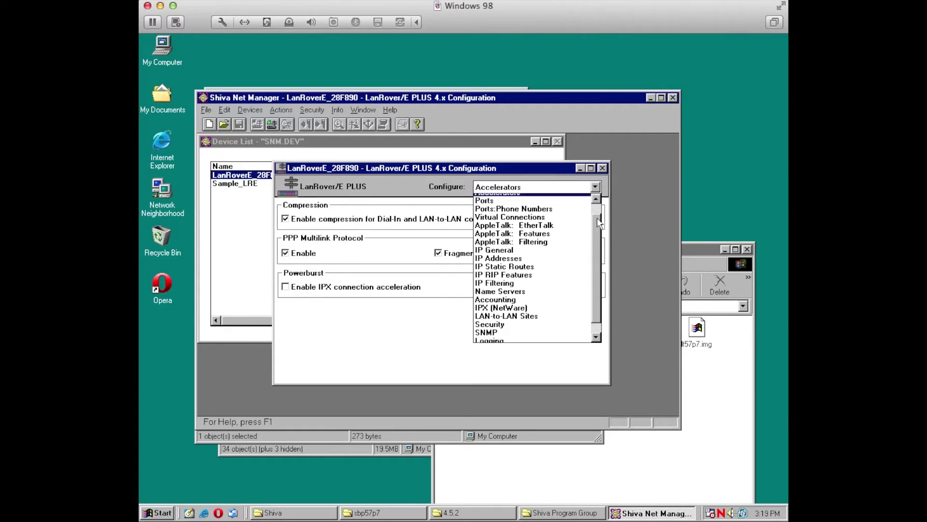
scroll(597, 222, "up", 1)
scroll(599, 220, "down", 3)
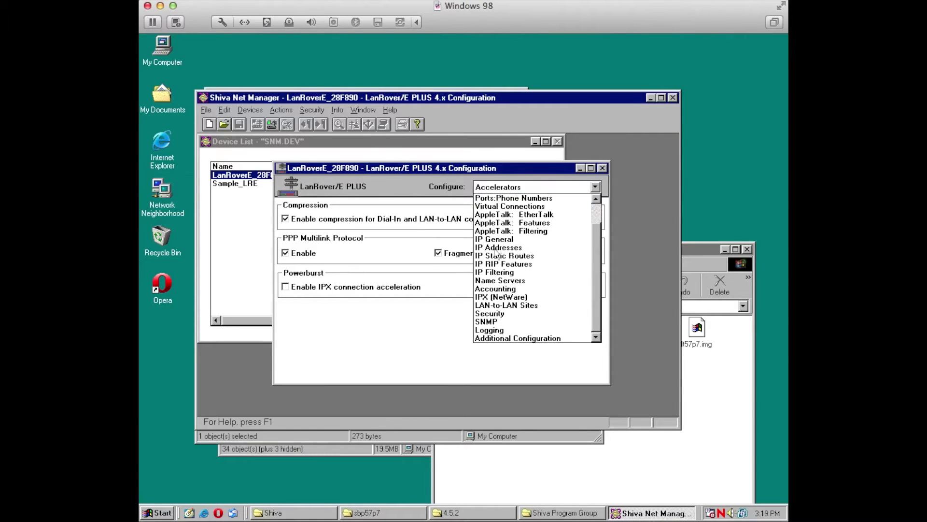
left_click(489, 240)
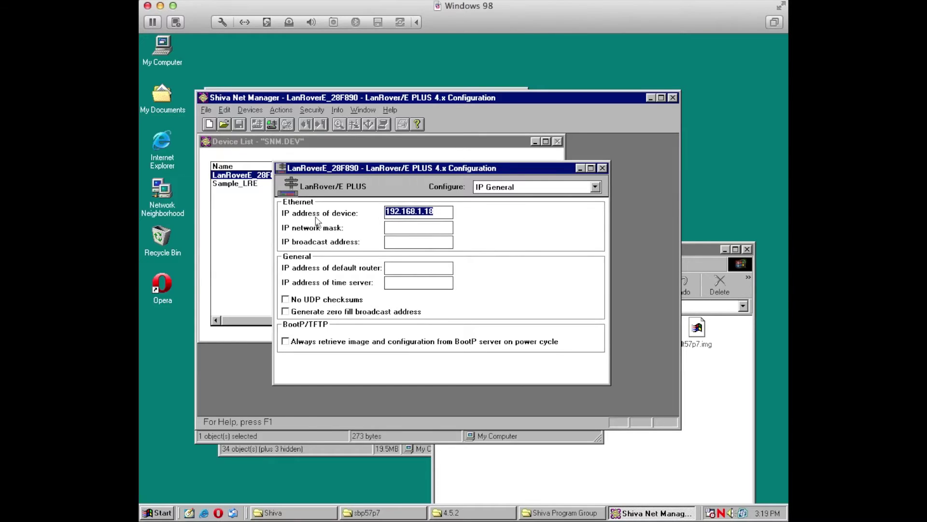
left_click(417, 231)
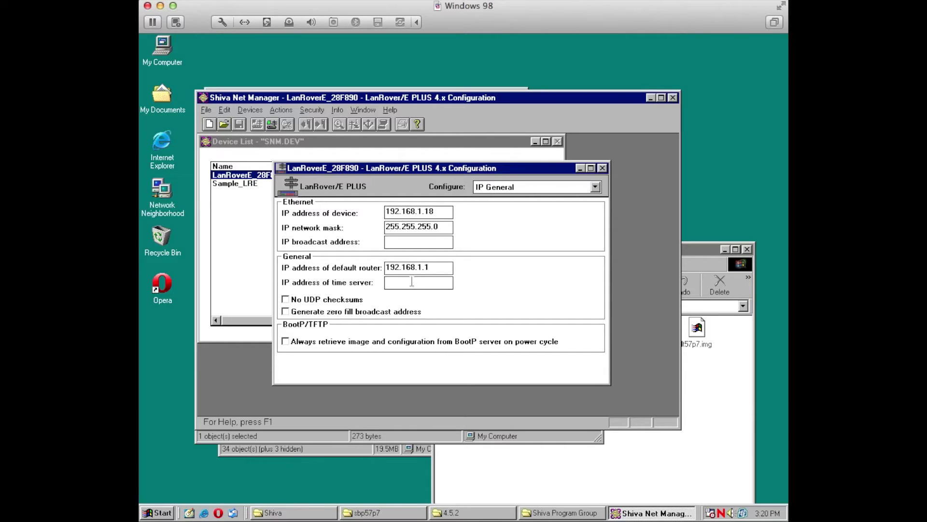
In the Name Servers settings, add 71.252.0.12 and 71.242.0.12 as domain name servers for the LanRover.
left_click(559, 187)
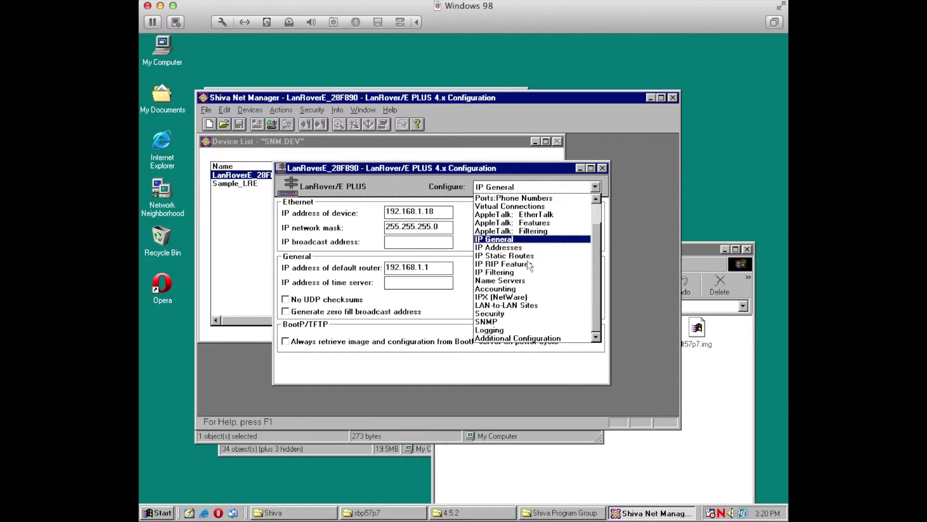
left_click(515, 248)
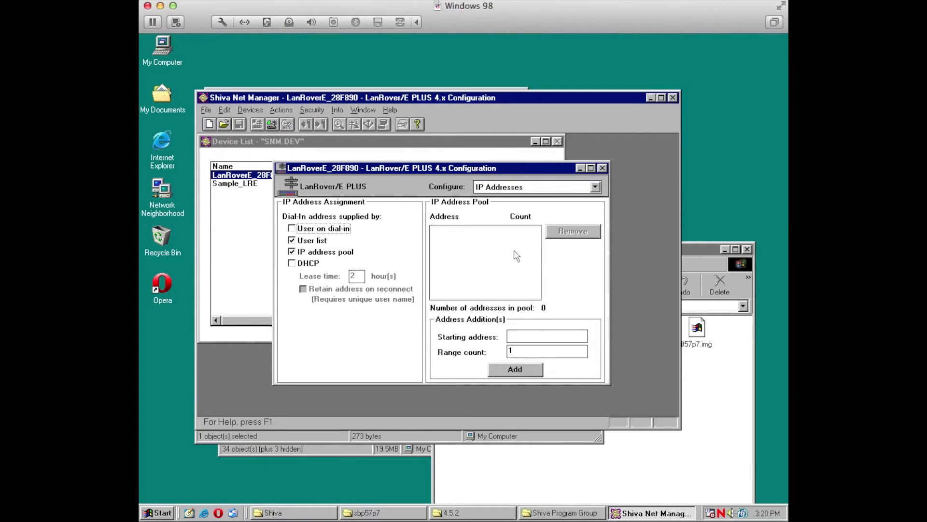
left_click(537, 192)
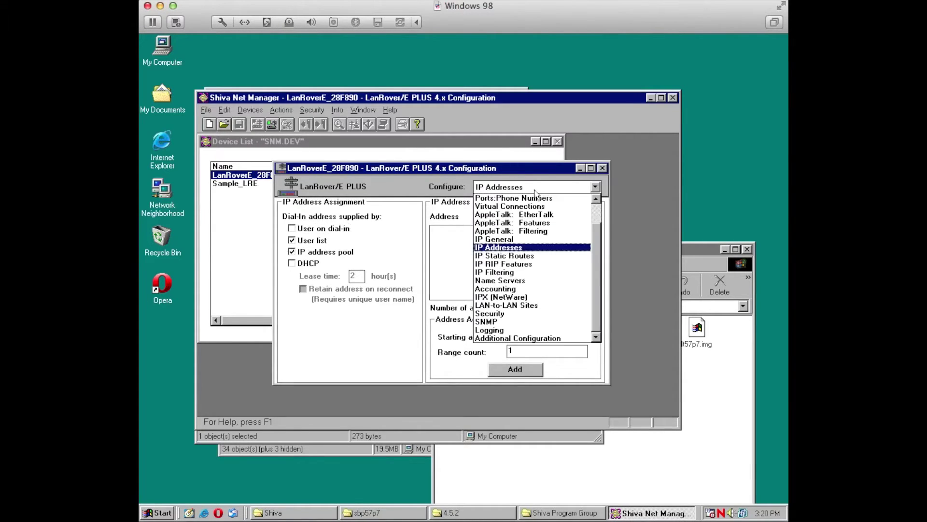
left_click(497, 281)
left_click(452, 236)
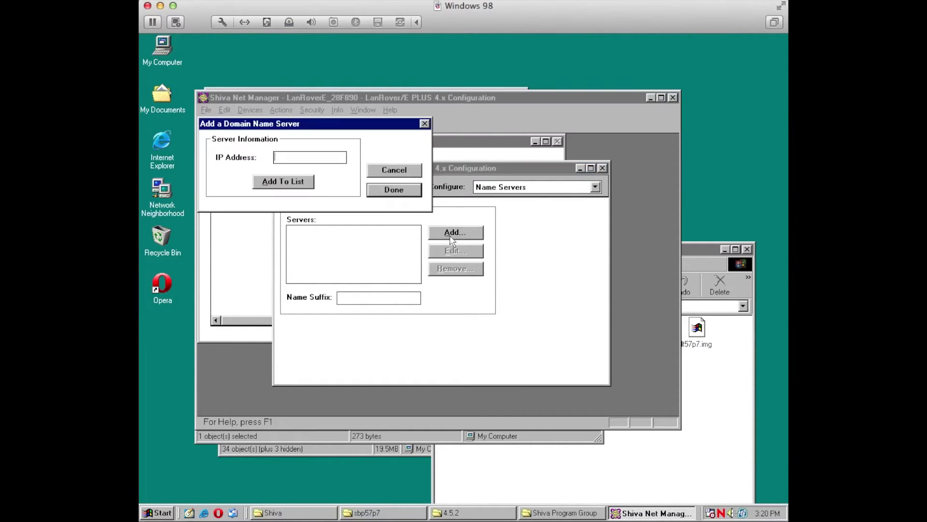
left_click_drag(317, 127, 399, 197)
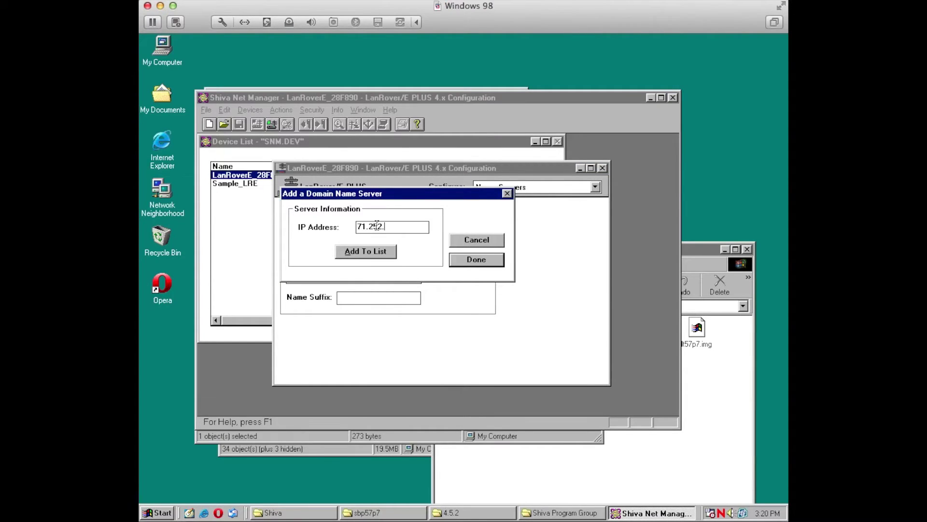
left_click(385, 256)
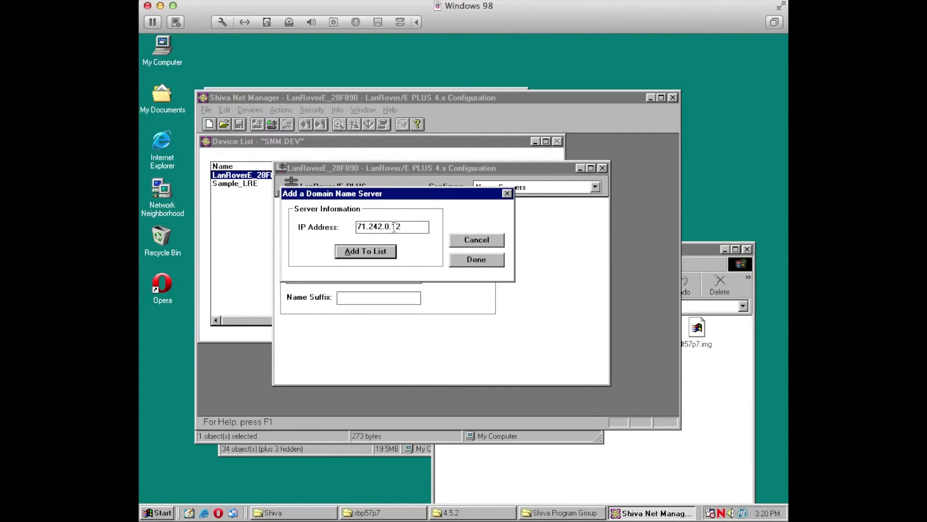
left_click(382, 255)
left_click(469, 259)
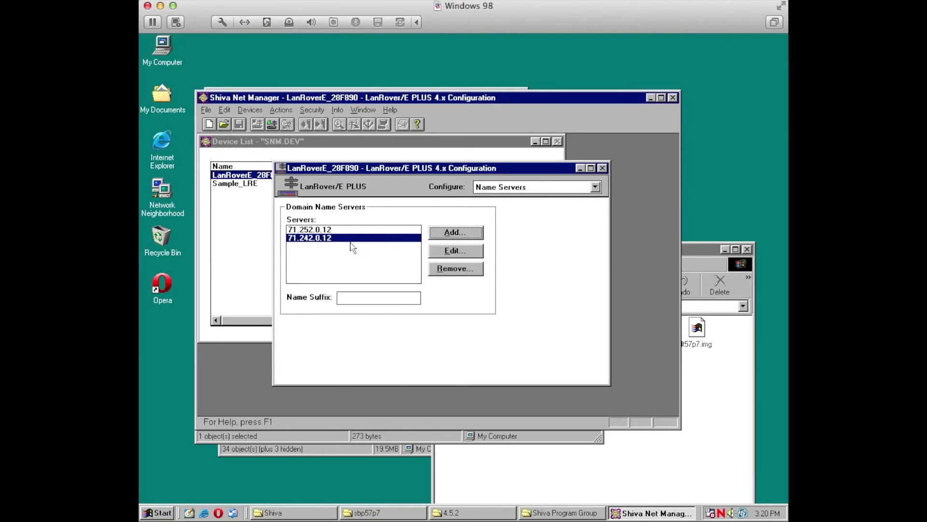
Check the LAN-to-LAN Sites settings, return to Name Servers, and close the LanRover configuration, accepting the changes.
left_click(567, 193)
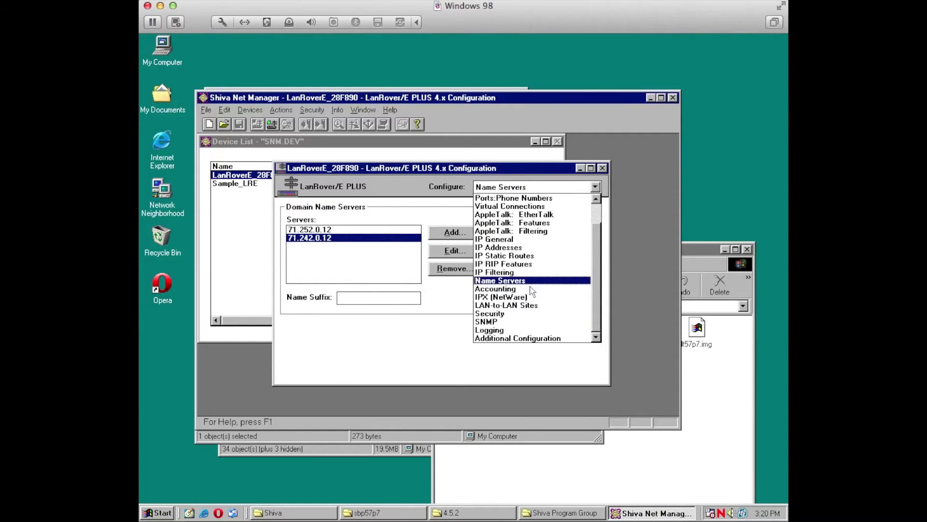
left_click(508, 305)
left_click(537, 191)
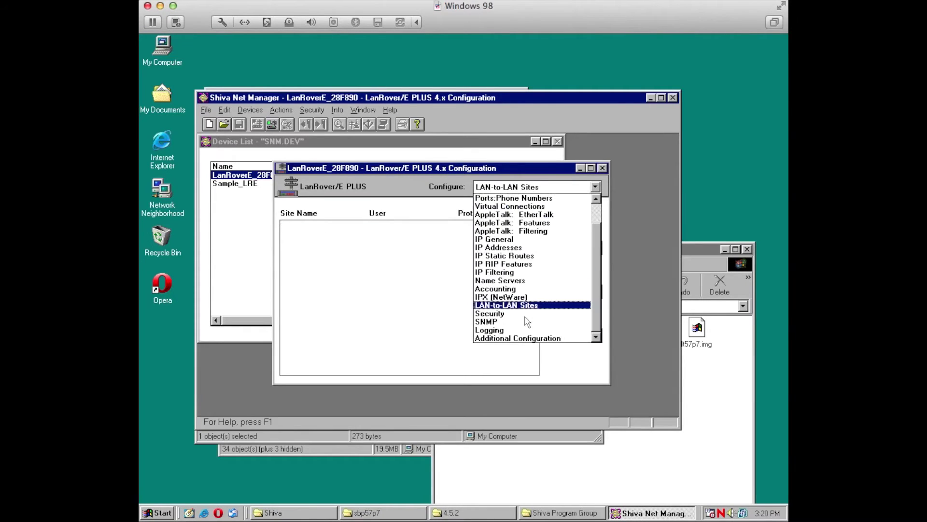
left_click(507, 282)
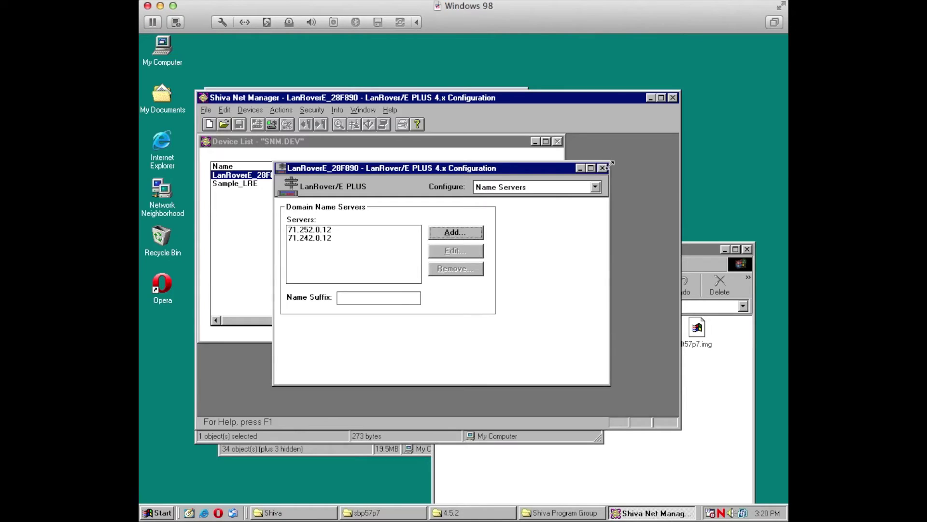
left_click(602, 169)
left_click(435, 309)
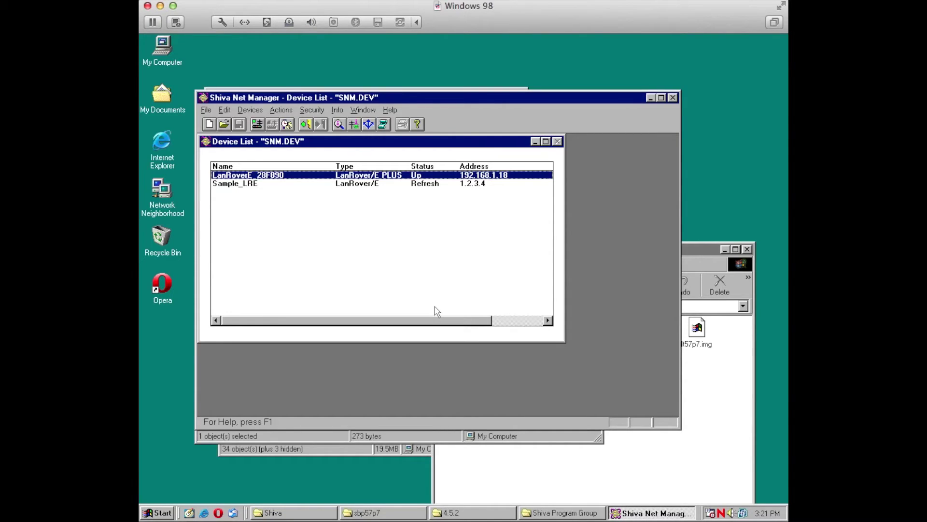
Refresh the LanRover's entry in the device list.
left_click(225, 110)
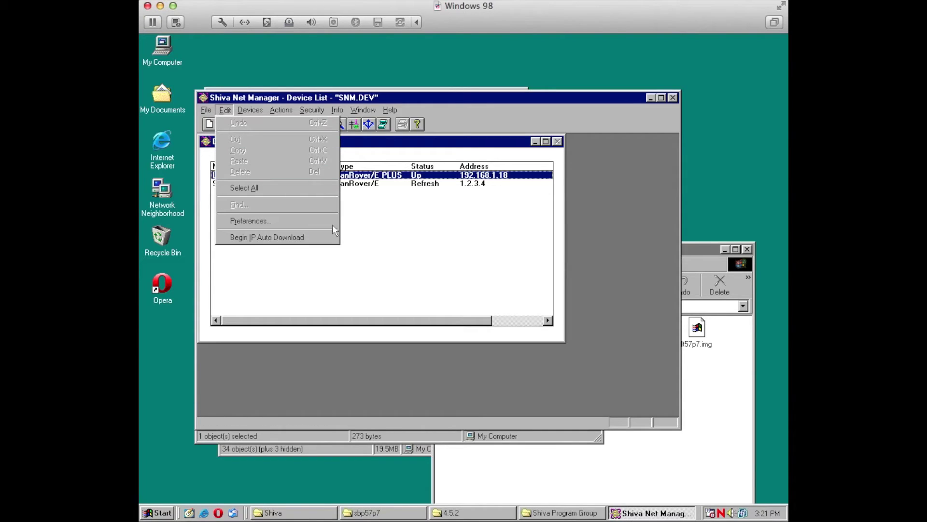
left_click(429, 104)
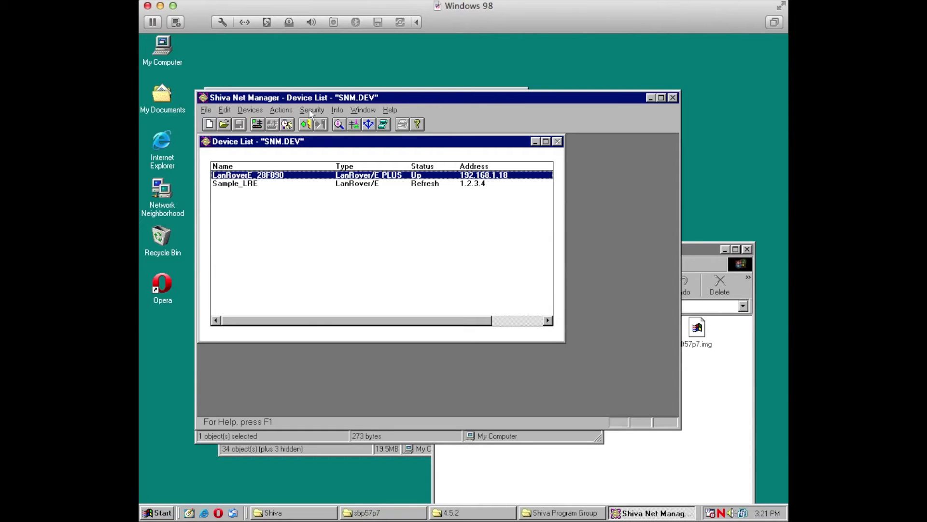
left_click(250, 110)
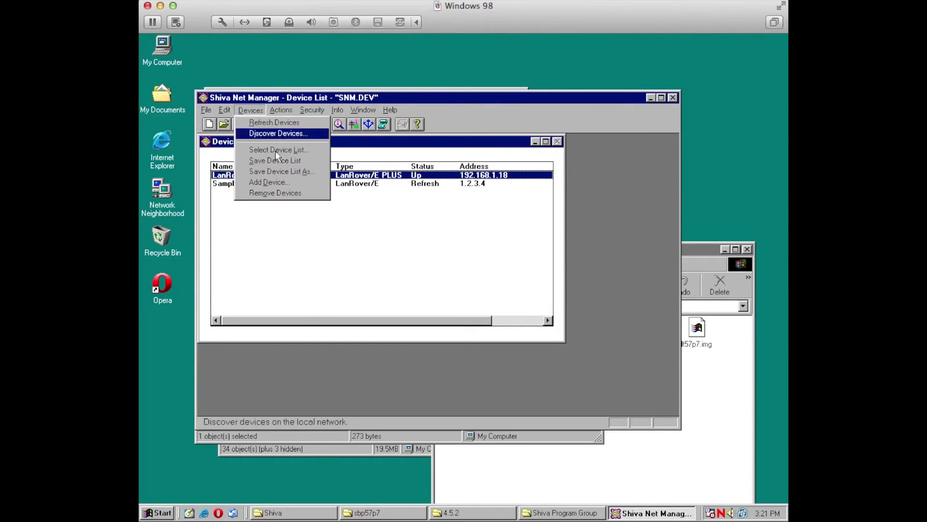
left_click(274, 122)
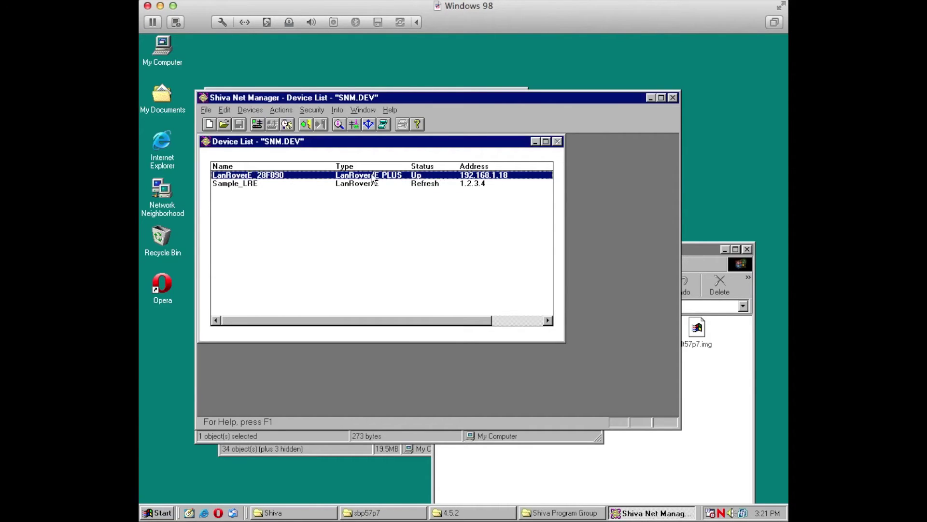
Open the user list of LanRoverE_28F890 and start a new user named user, entering and confirming the account password.
left_click(306, 124)
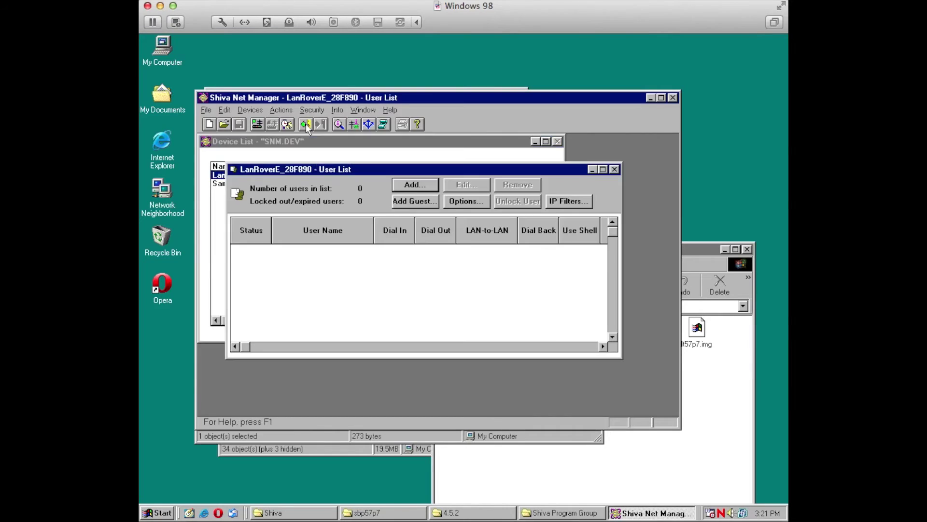
left_click(414, 185)
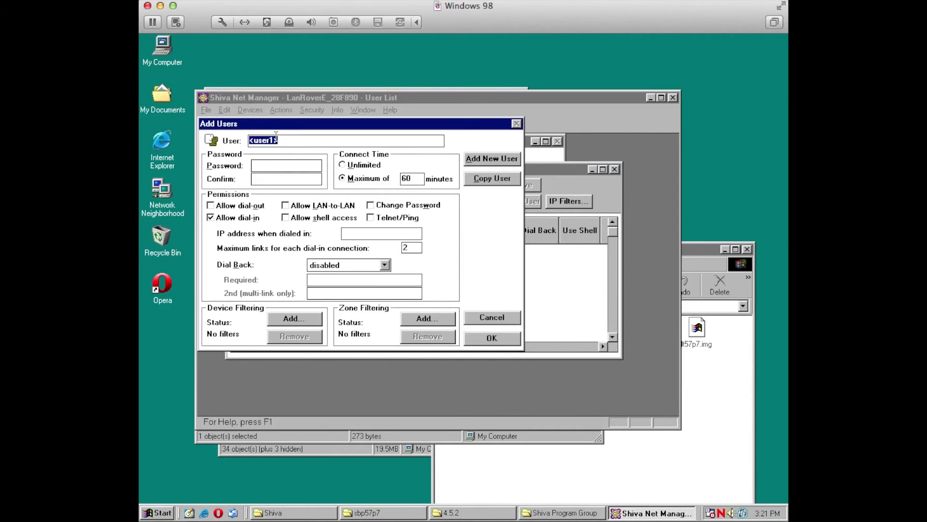
type("user")
left_click(273, 167)
type("******")
key("BackSpace")
key("BackSpace")
key("BackSpace")
key("BackSpace")
key("BackSpace")
key("BackSpace")
type("******")
key("Tab")
type("******")
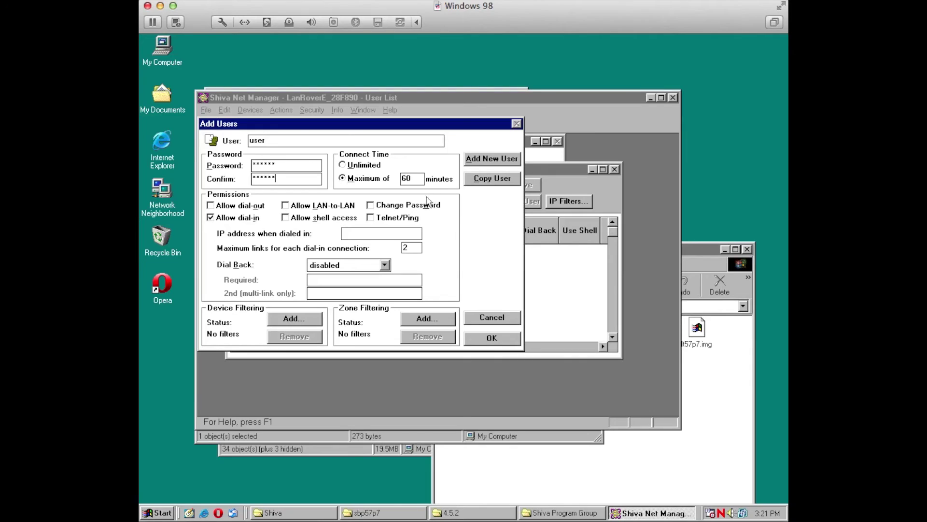
Give the user unlimited connect time, keep dial-in allowed, allow LAN-to-LAN, and set the dial-in IP address to 192.168.1.30.
left_click(343, 165)
left_click(211, 223)
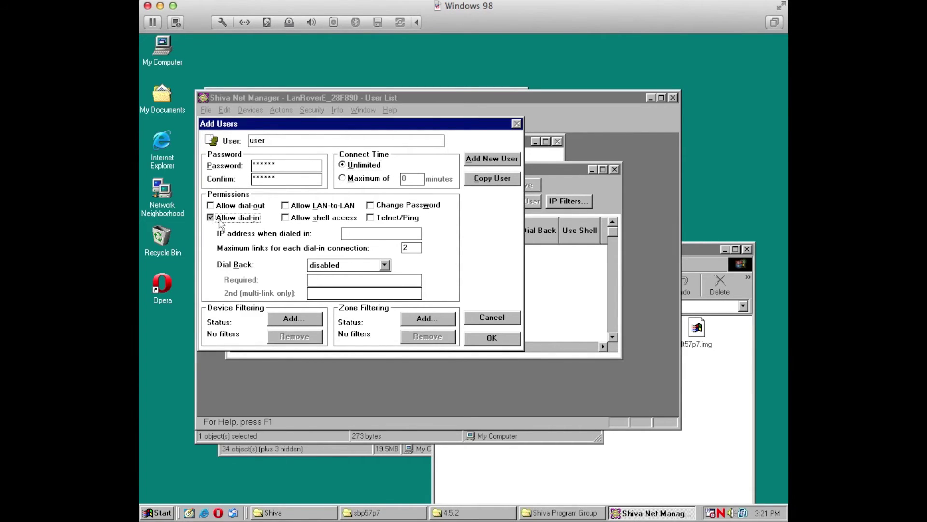
left_click(250, 223)
left_click(321, 208)
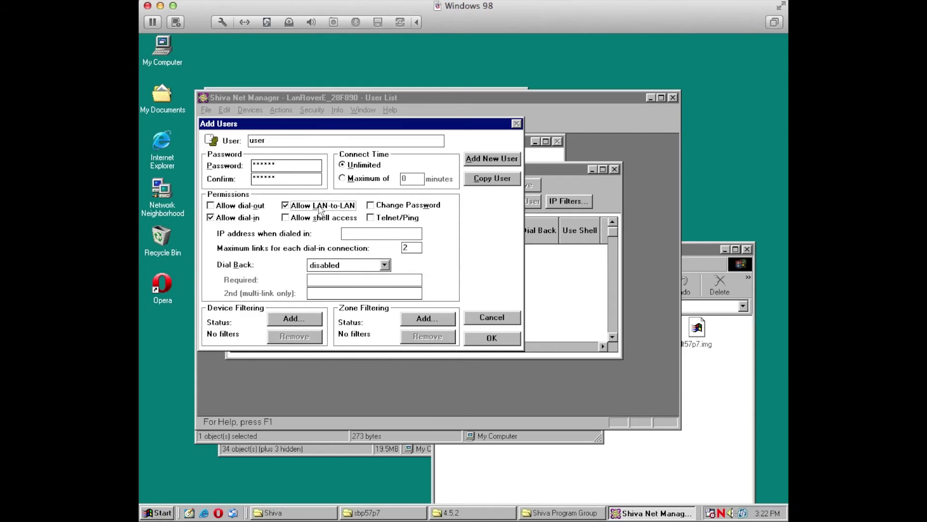
left_click(365, 232)
type("192.168.1.30")
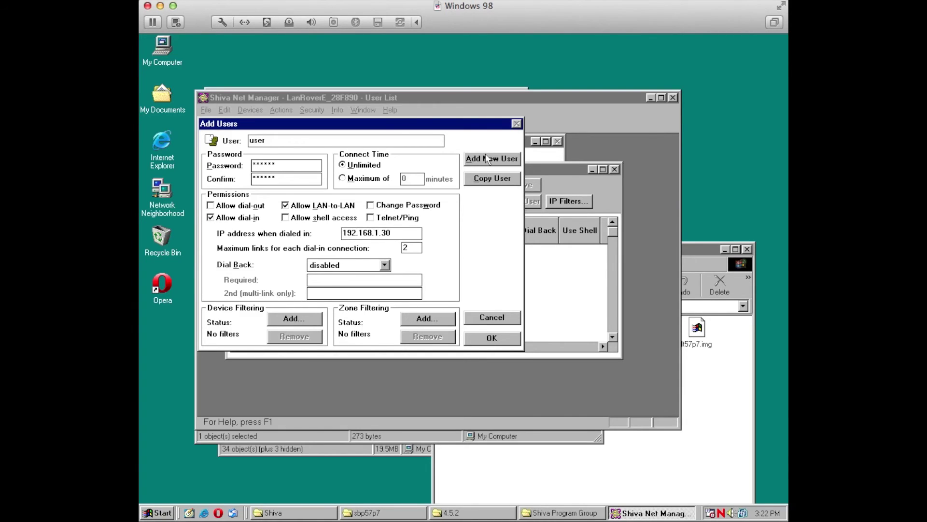
Add the user with the account password re-entered and confirmed, and close the user list, sending the changes to the device.
left_click(493, 338)
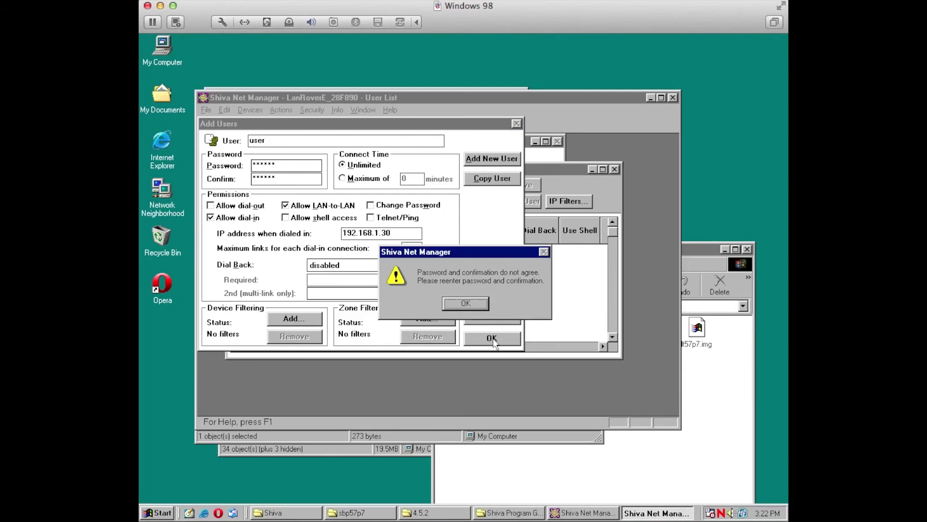
left_click(465, 303)
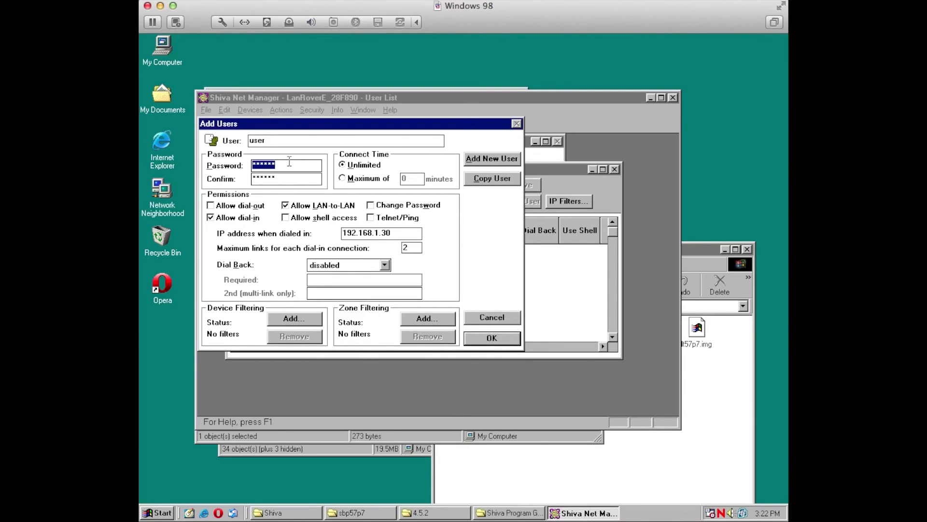
type("******")
key("Tab")
type("******")
left_click(473, 341)
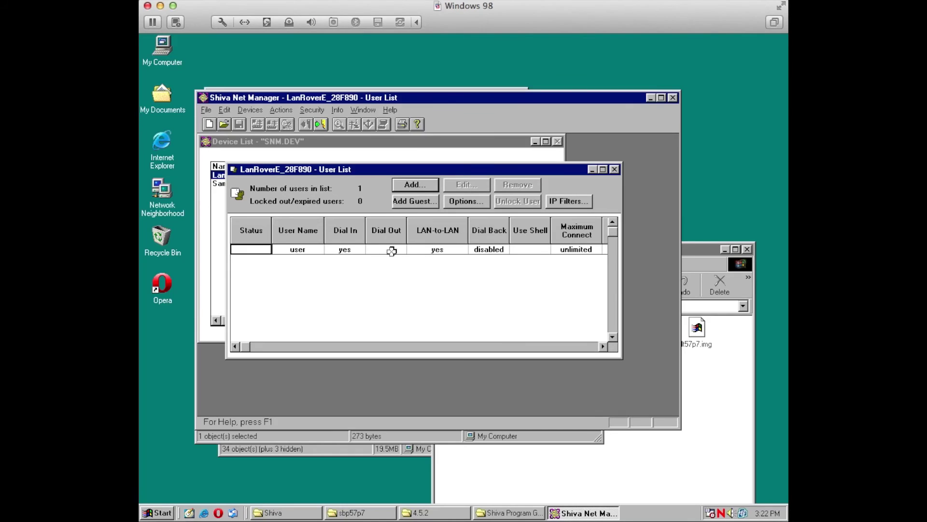
left_click(614, 169)
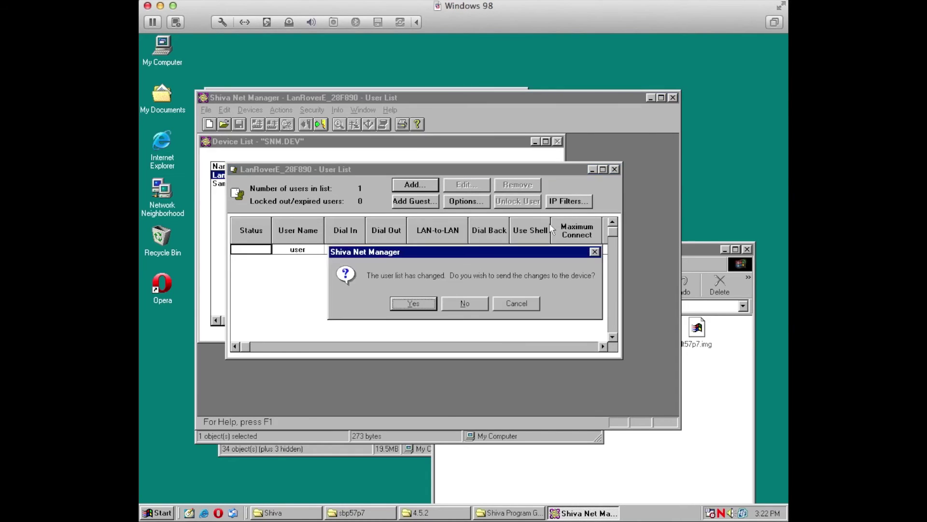
left_click(416, 305)
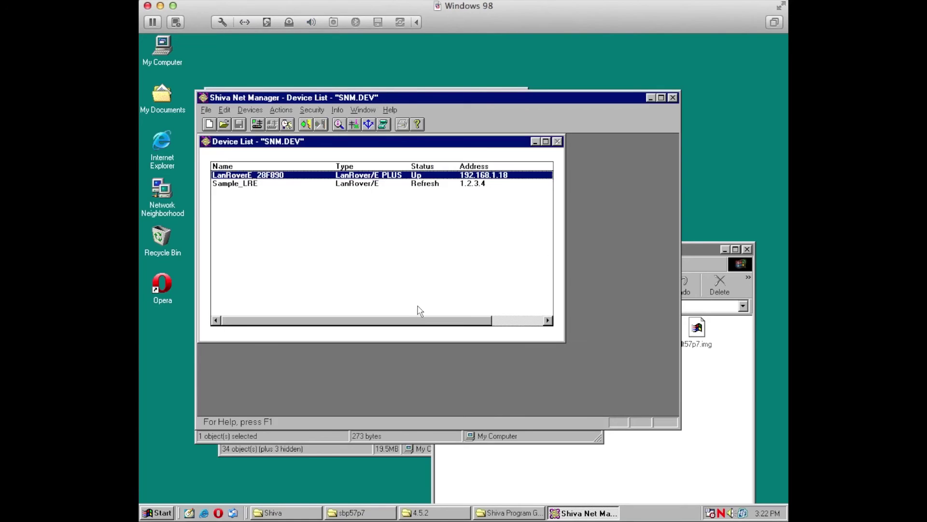